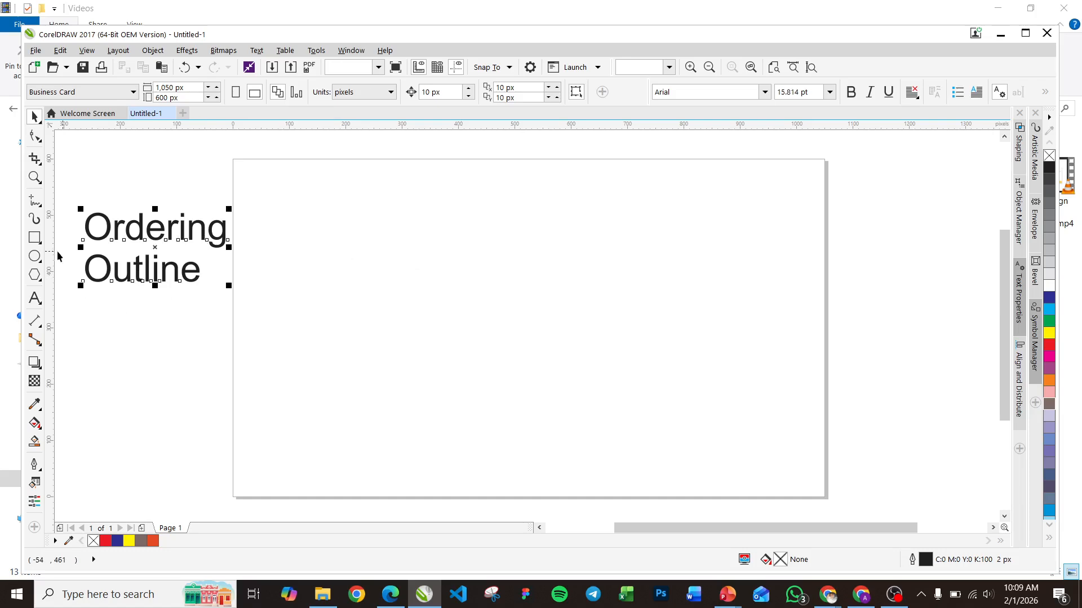
Step: Draw a circle about 368 px across, move it to about the page centre, and fill it blue
{"action": "left_click", "coordinate": [35, 256]}
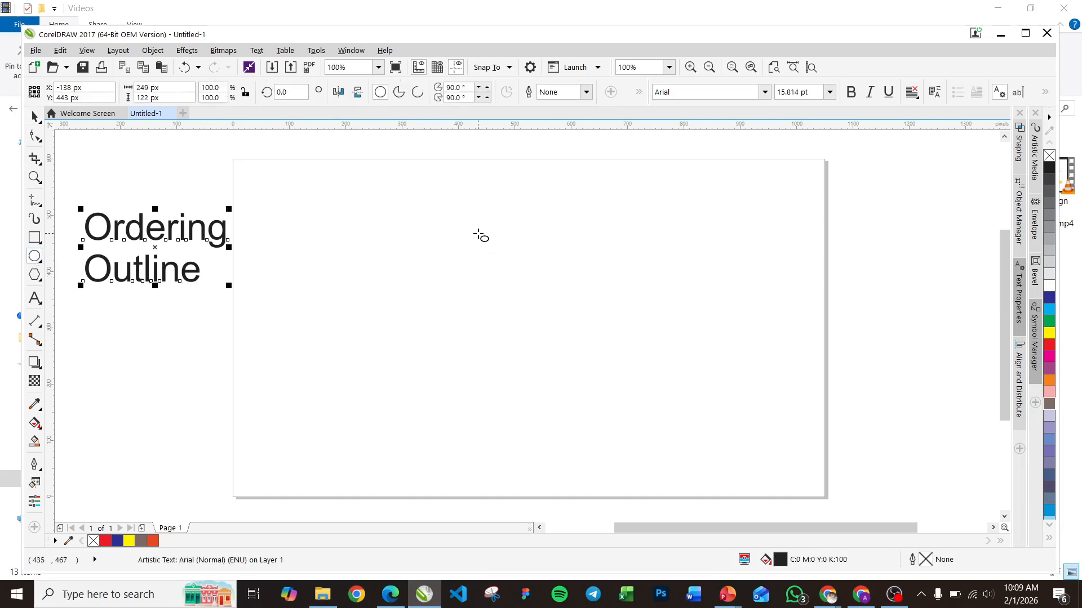
{"action": "left_click_drag", "start_coordinate": [480, 237], "coordinate": [584, 340]}
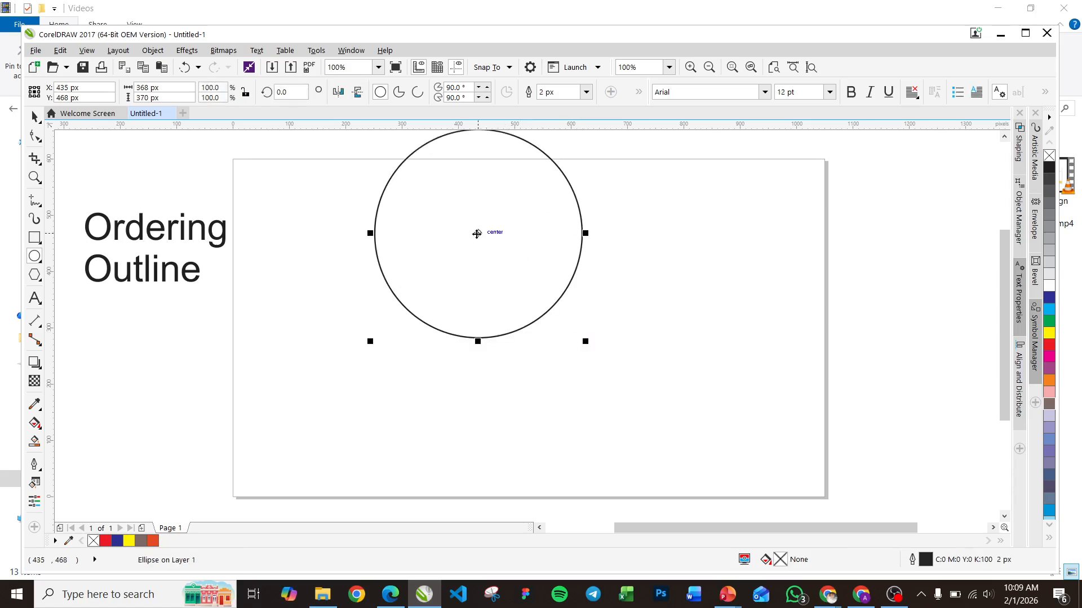
{"action": "left_click_drag", "start_coordinate": [478, 233], "coordinate": [516, 319]}
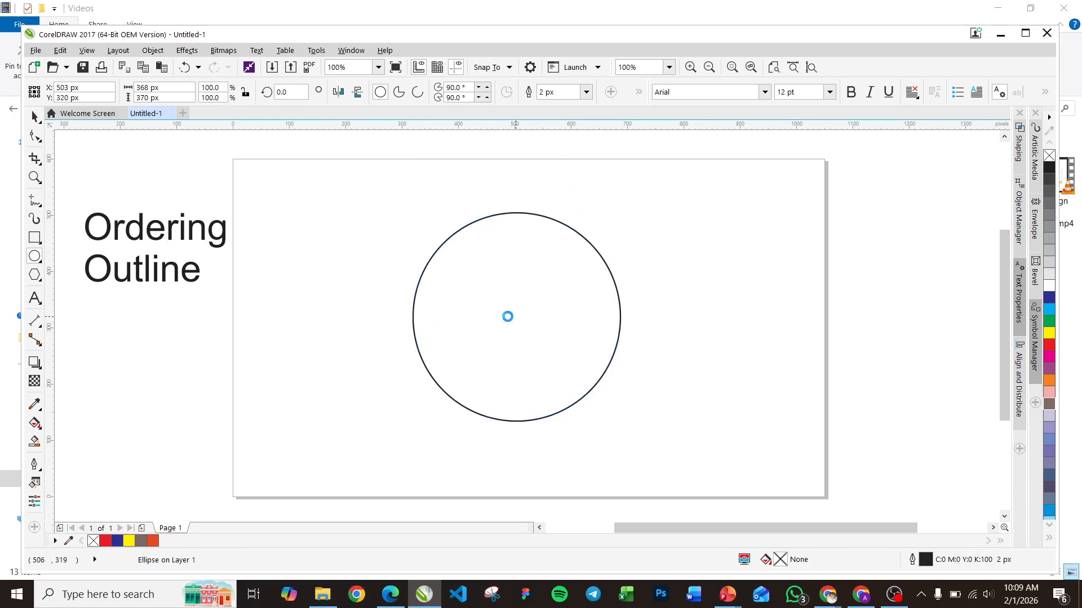
{"action": "key", "text": "space"}
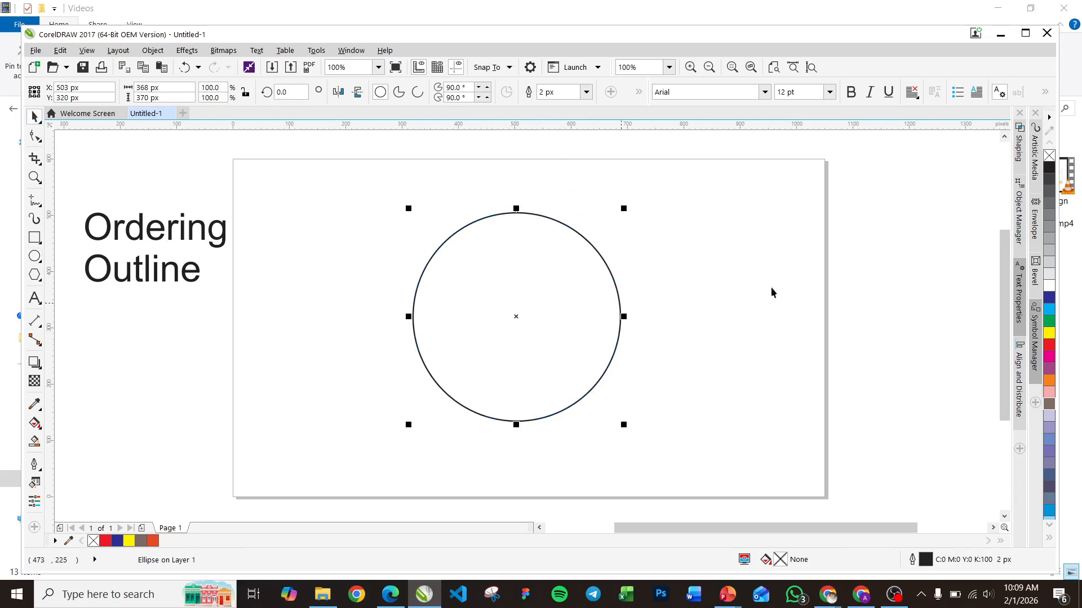
{"action": "left_click", "coordinate": [1049, 298]}
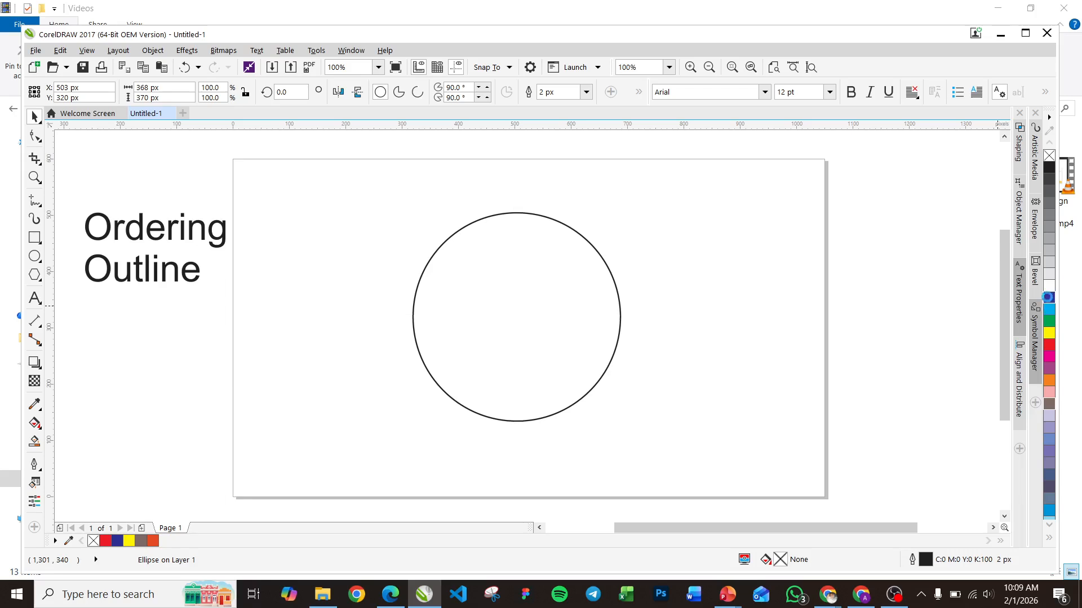
Step: Duplicate the blue circle, place the copy overlapping it at about X 708 px, Y 324 px, and fill the copy red
{"action": "key", "text": "ctrl+d"}
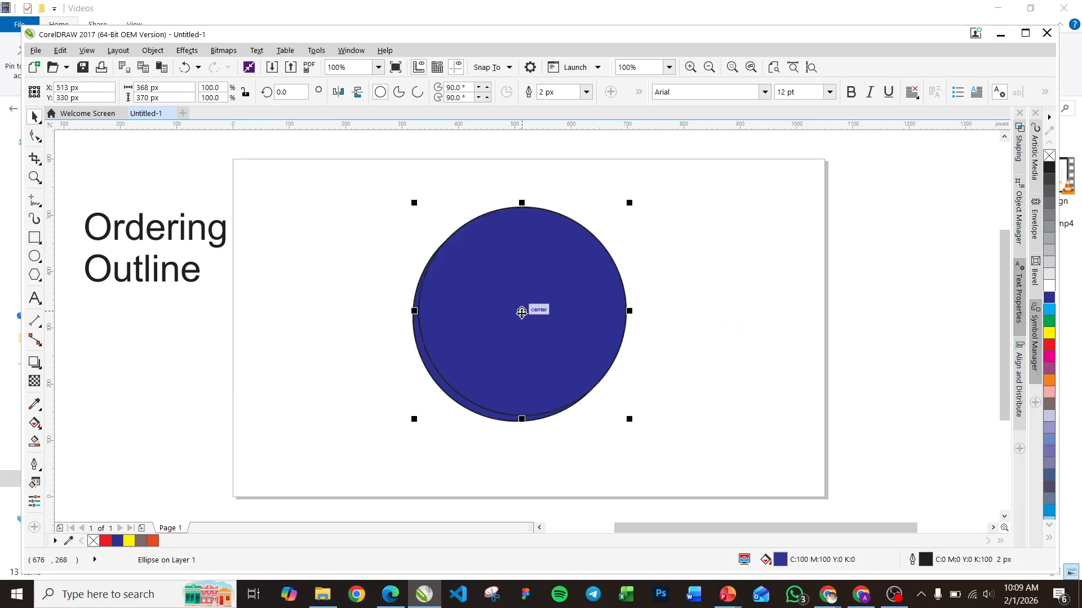
{"action": "left_click_drag", "start_coordinate": [522, 311], "coordinate": [619, 316]}
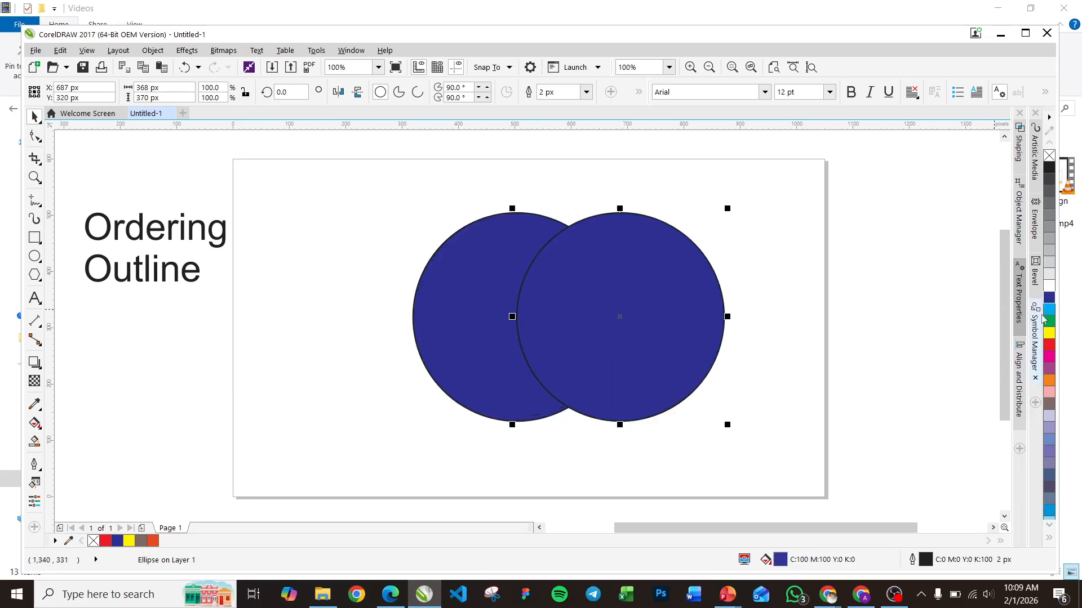
{"action": "left_click", "coordinate": [1050, 345]}
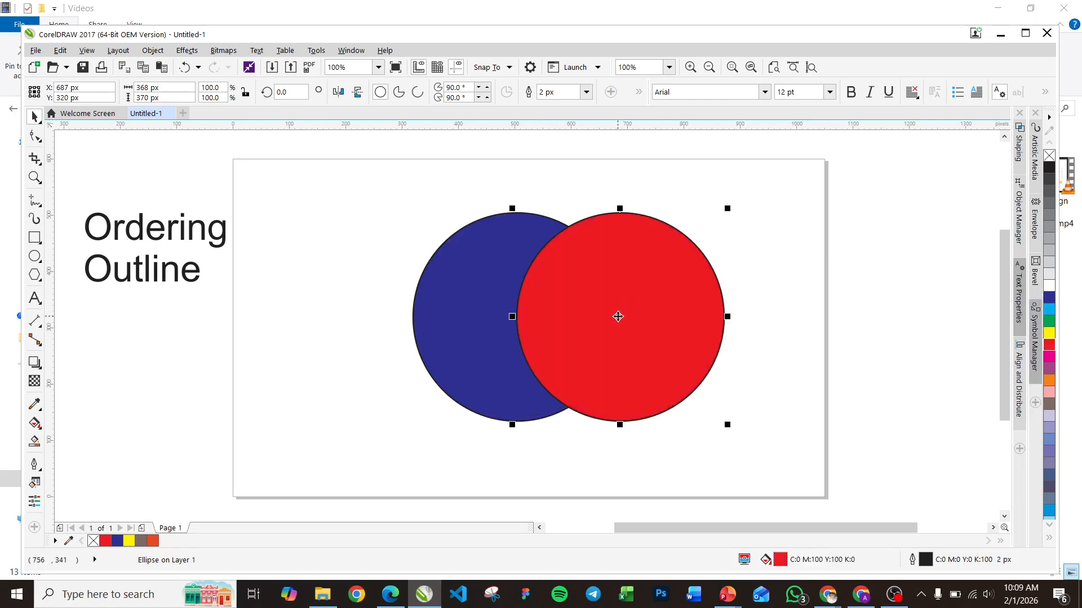
{"action": "left_click_drag", "start_coordinate": [620, 315], "coordinate": [632, 313]}
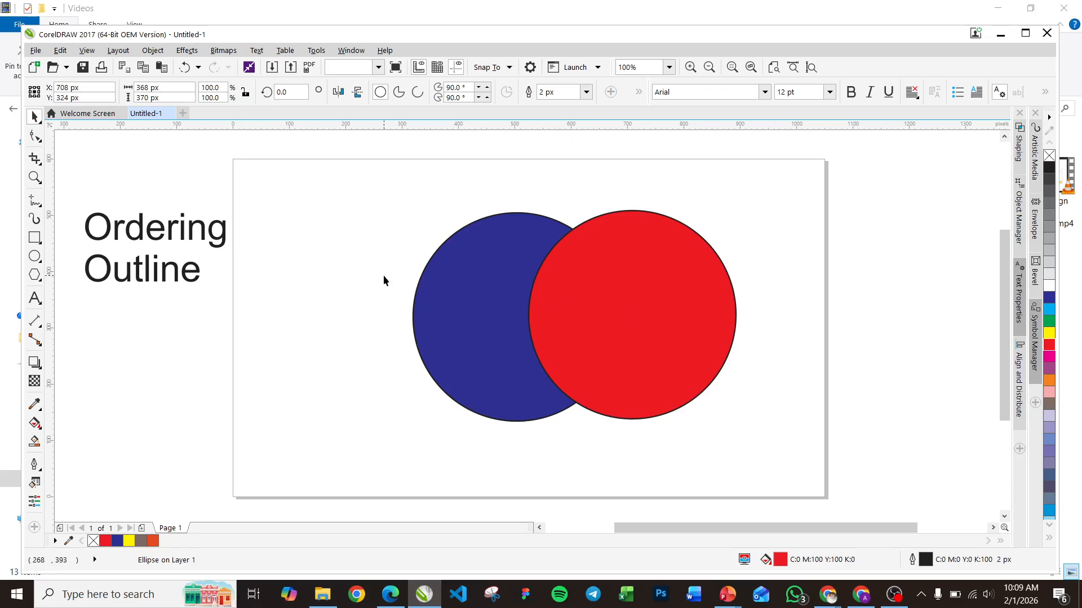
{"action": "key", "text": "Escape"}
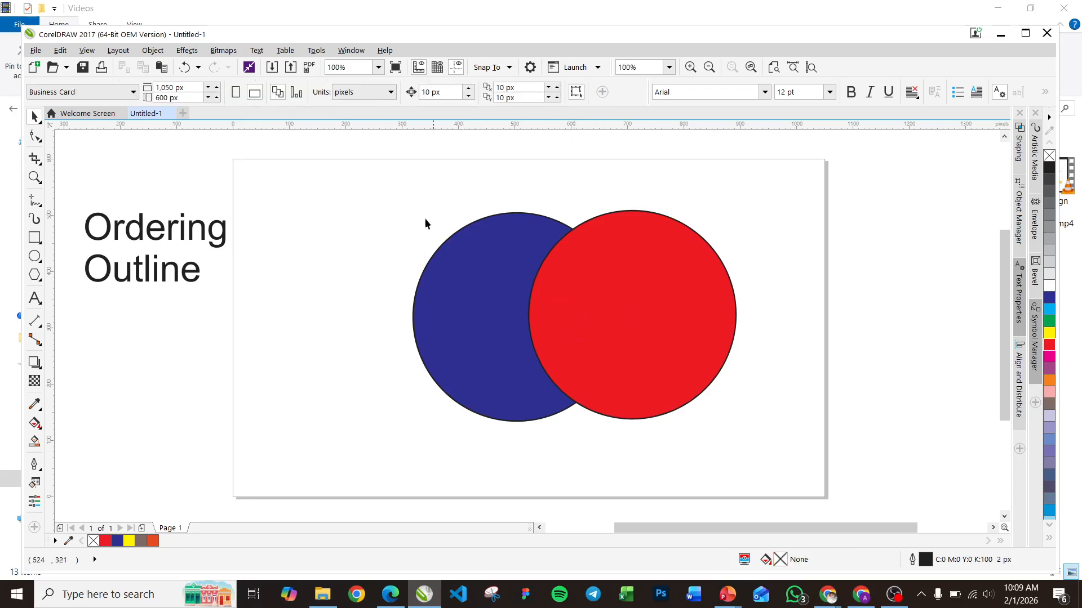
Step: Examine the Order commands available for the red circle, dismissing the chat notification that covers them
{"action": "left_click", "coordinate": [630, 313]}
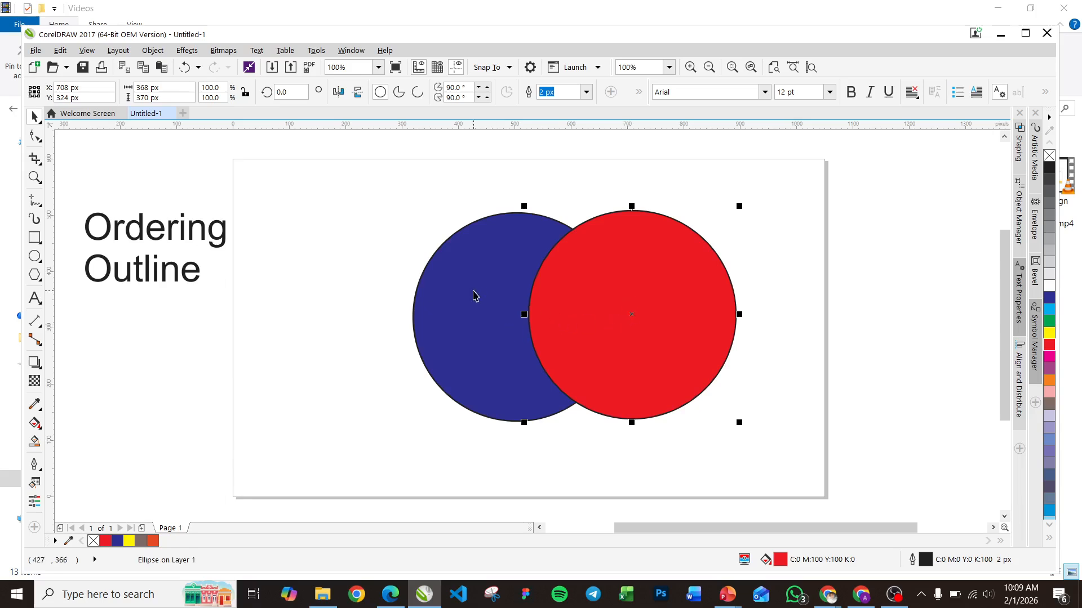
{"action": "left_click", "coordinate": [194, 277]}
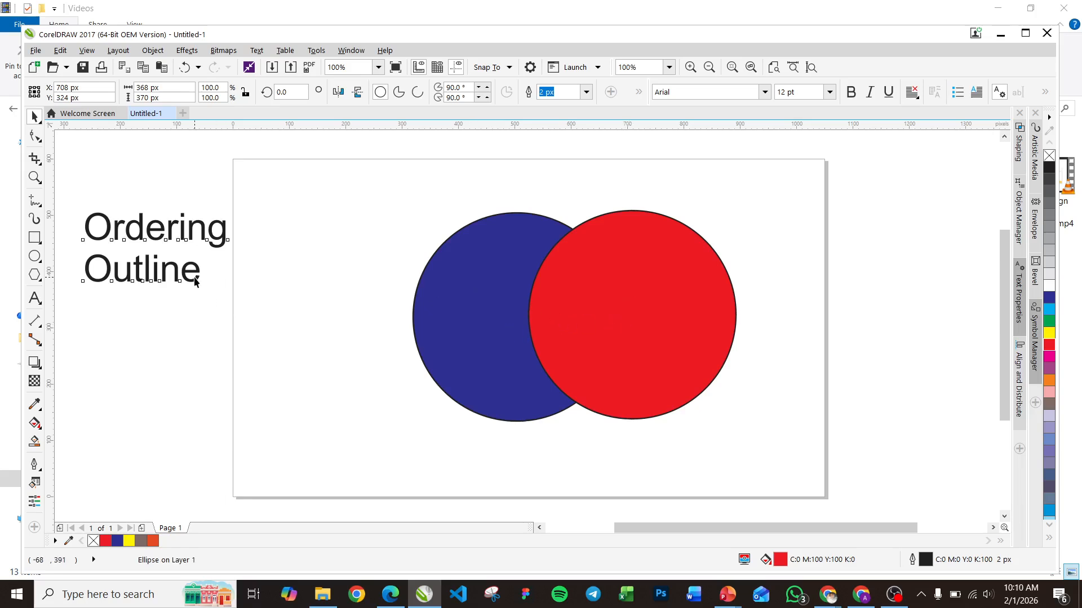
{"action": "left_click", "coordinate": [327, 278]}
{"action": "left_click", "coordinate": [639, 315]}
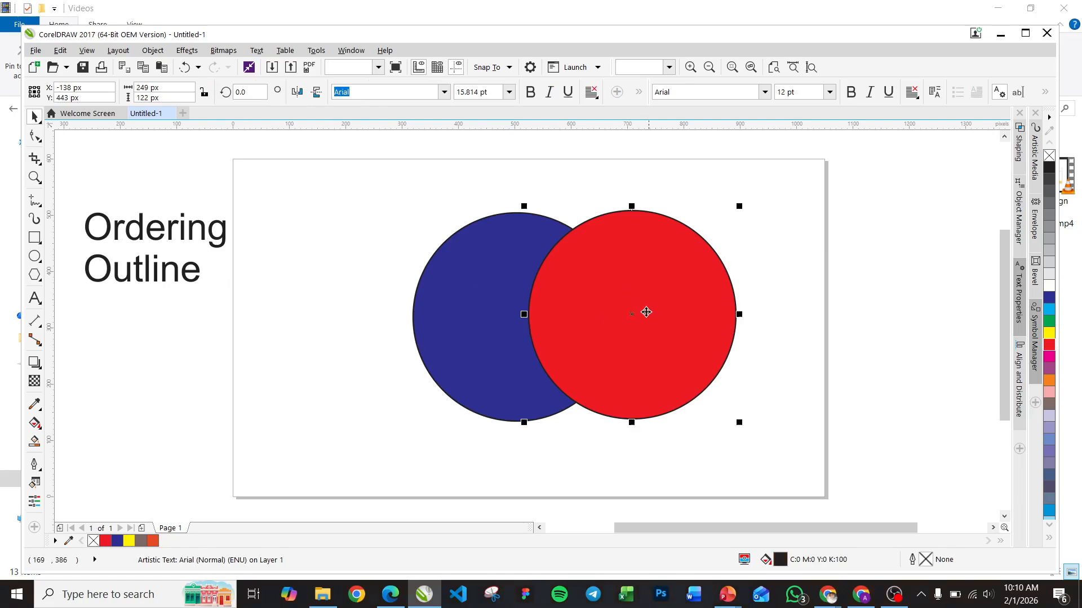
{"action": "right_click", "coordinate": [633, 313]}
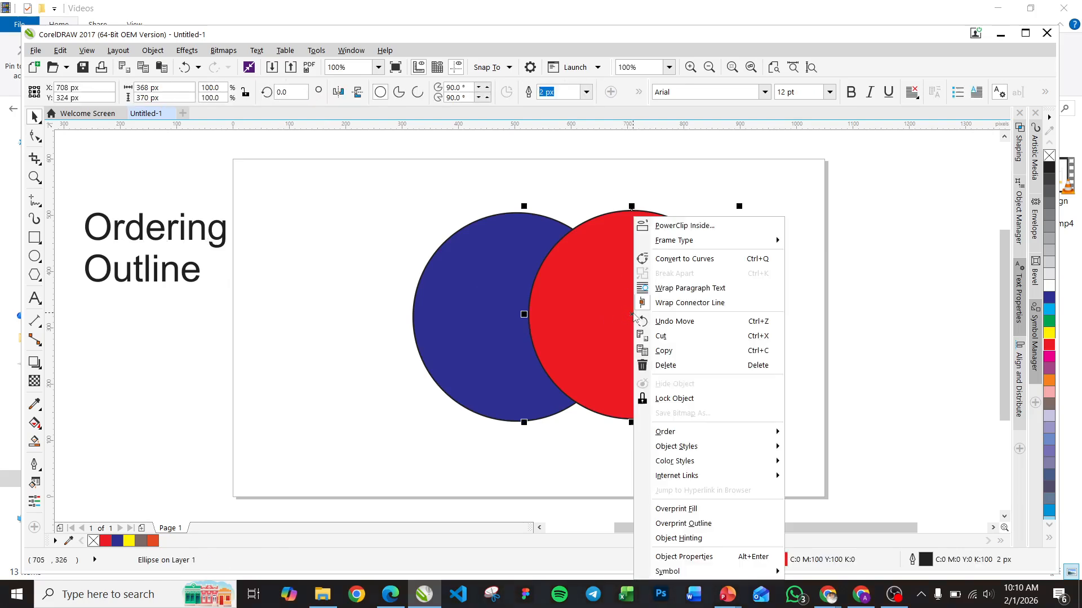
{"action": "mouse_move", "coordinate": [670, 433]}
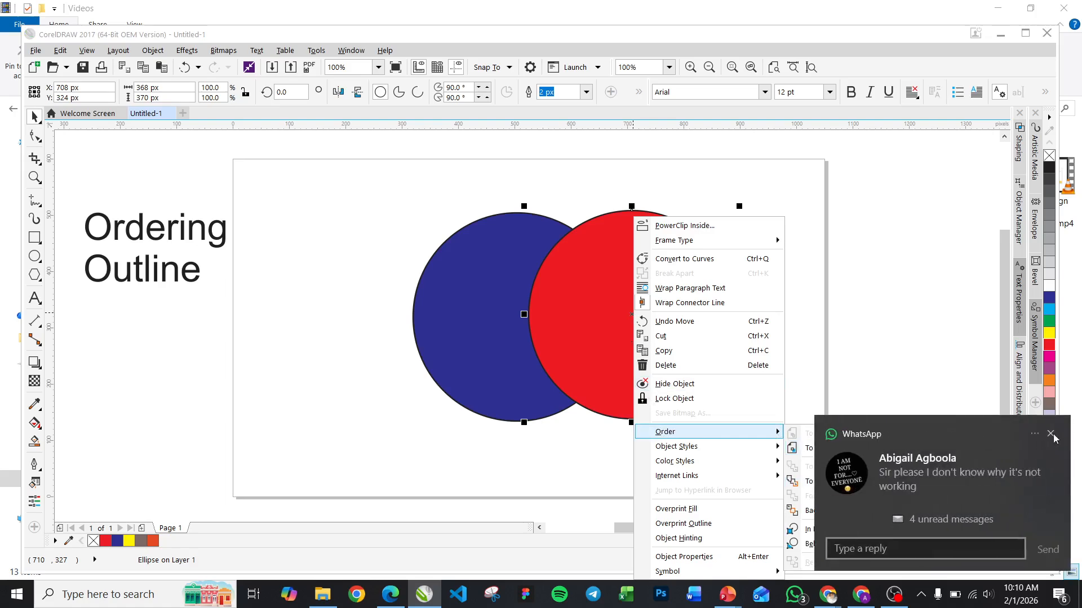
{"action": "left_click", "coordinate": [1054, 438]}
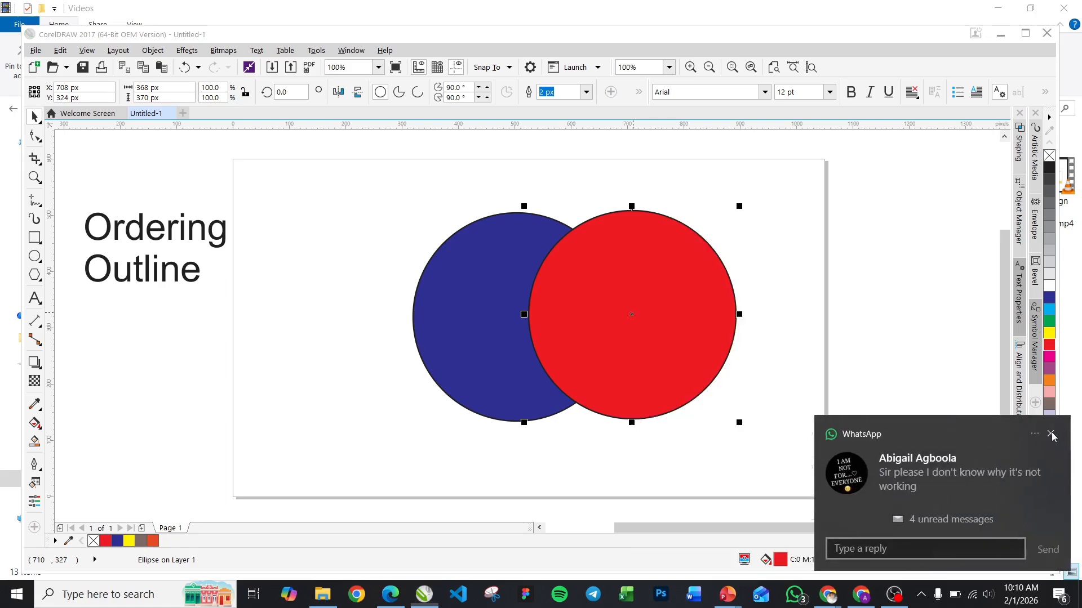
{"action": "right_click", "coordinate": [633, 314]}
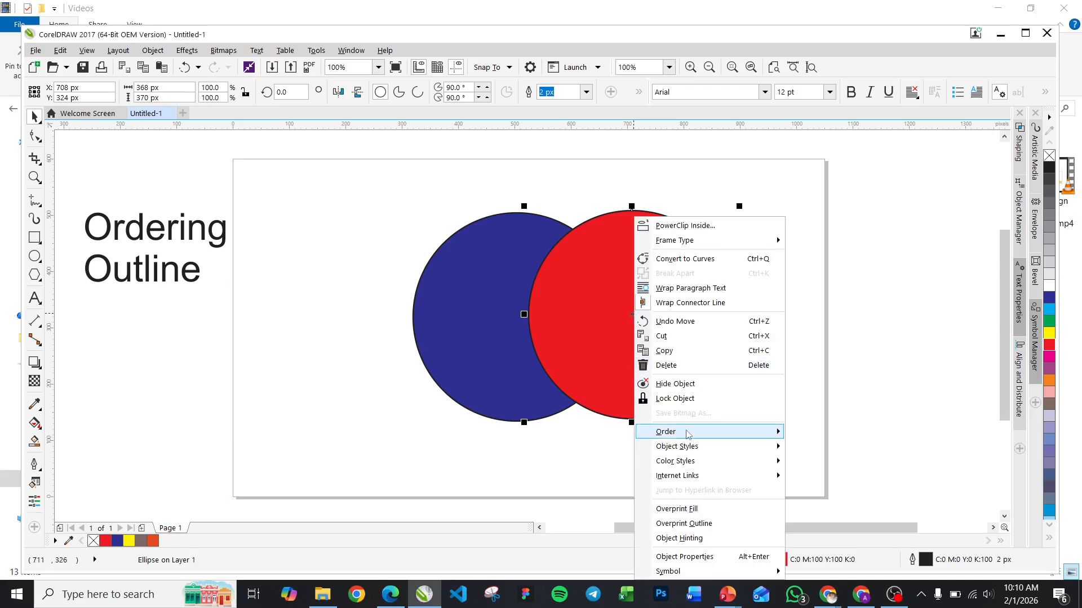
{"action": "mouse_move", "coordinate": [773, 435]}
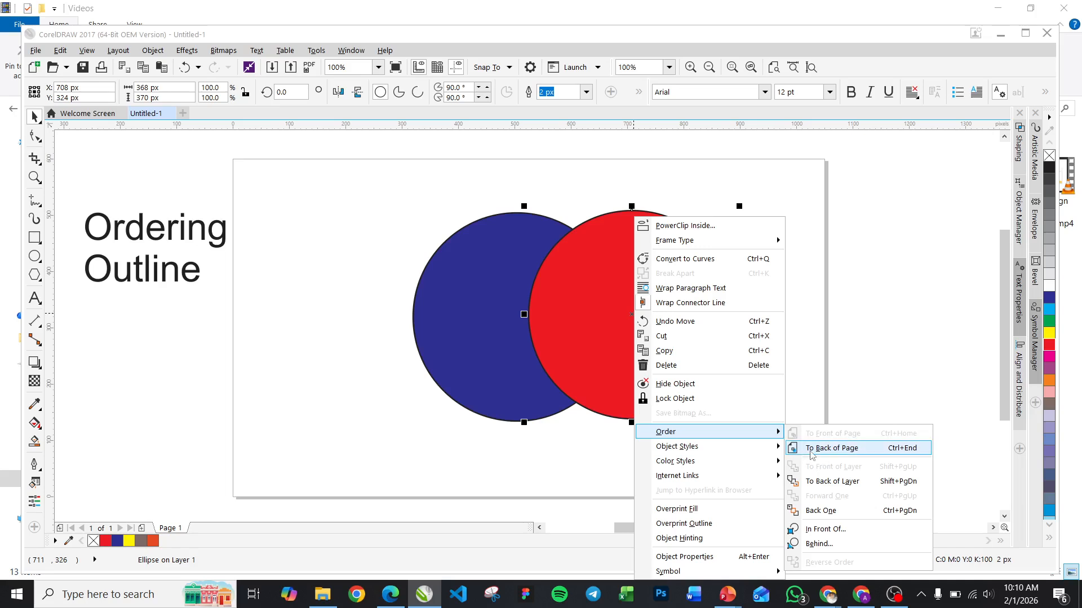
{"action": "left_click", "coordinate": [398, 338]}
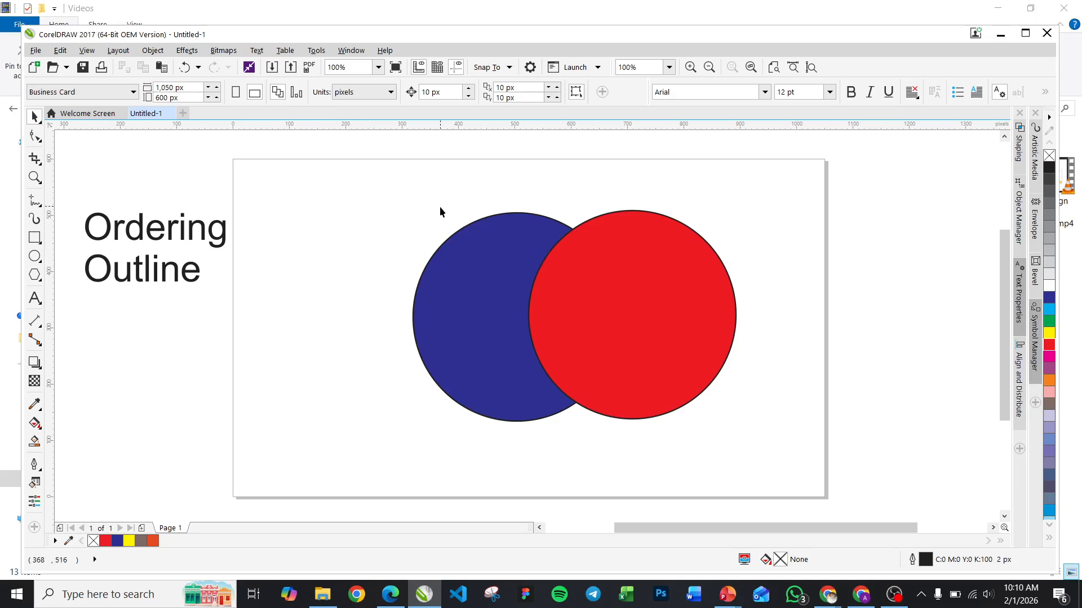
Step: Send the red circle to the back of the layer, behind the blue circle
{"action": "left_click", "coordinate": [620, 288]}
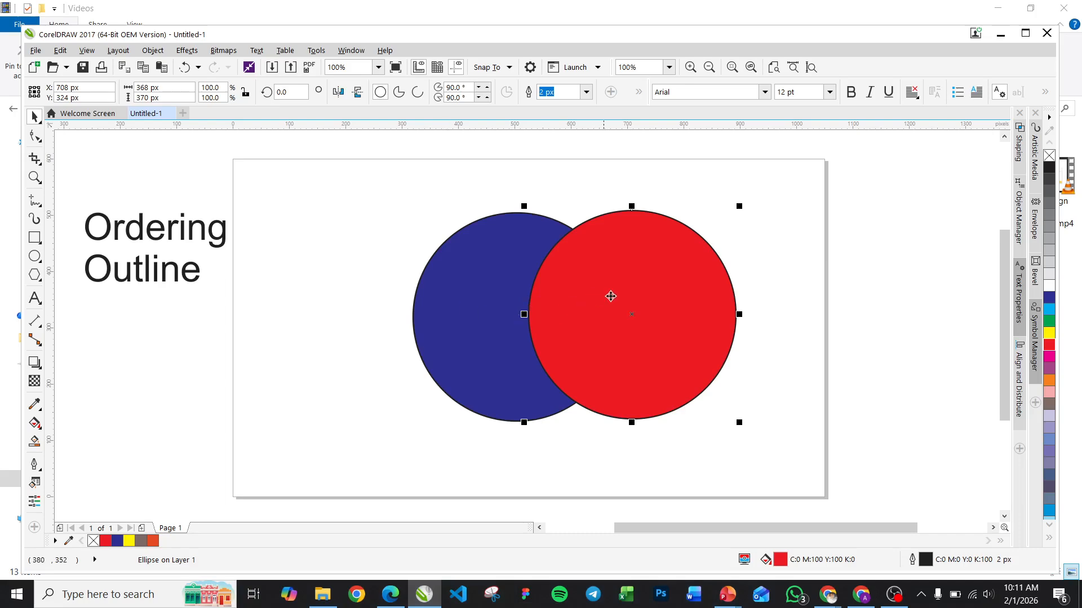
{"action": "right_click", "coordinate": [629, 313]}
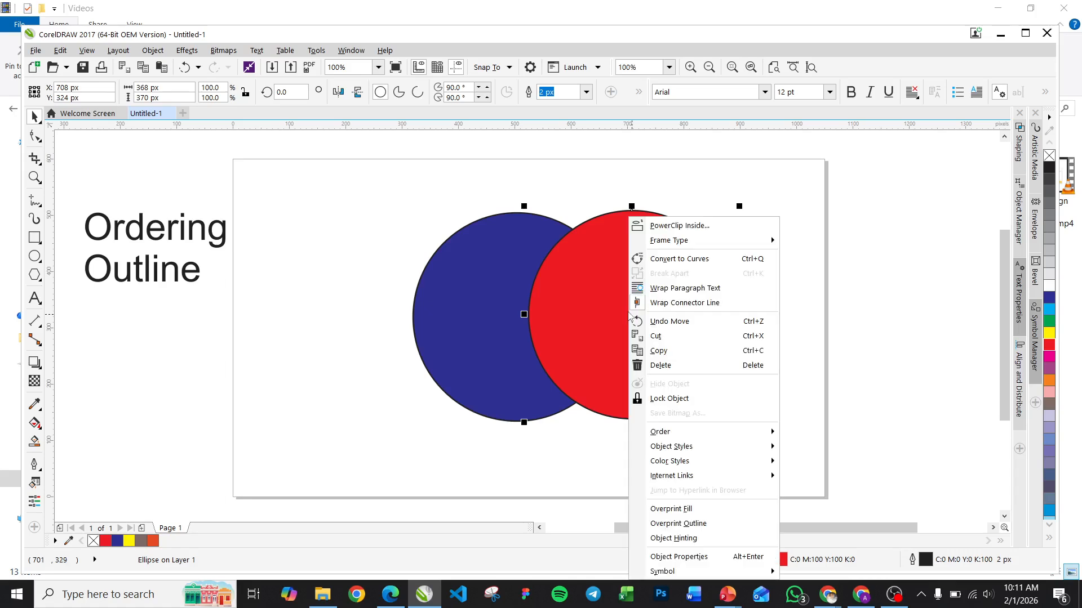
{"action": "mouse_move", "coordinate": [735, 430]}
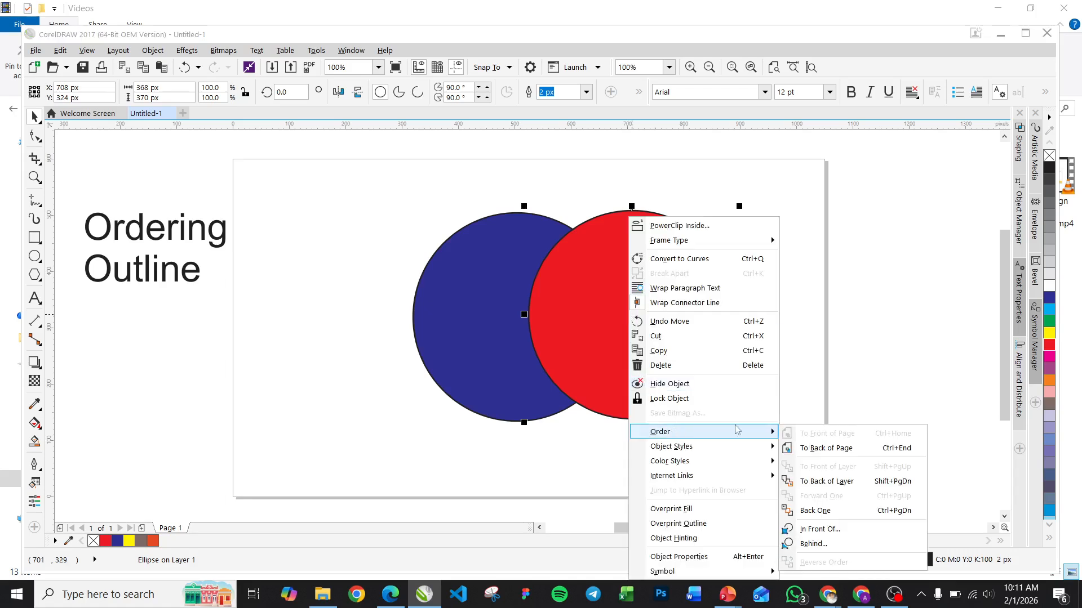
{"action": "left_click", "coordinate": [830, 482]}
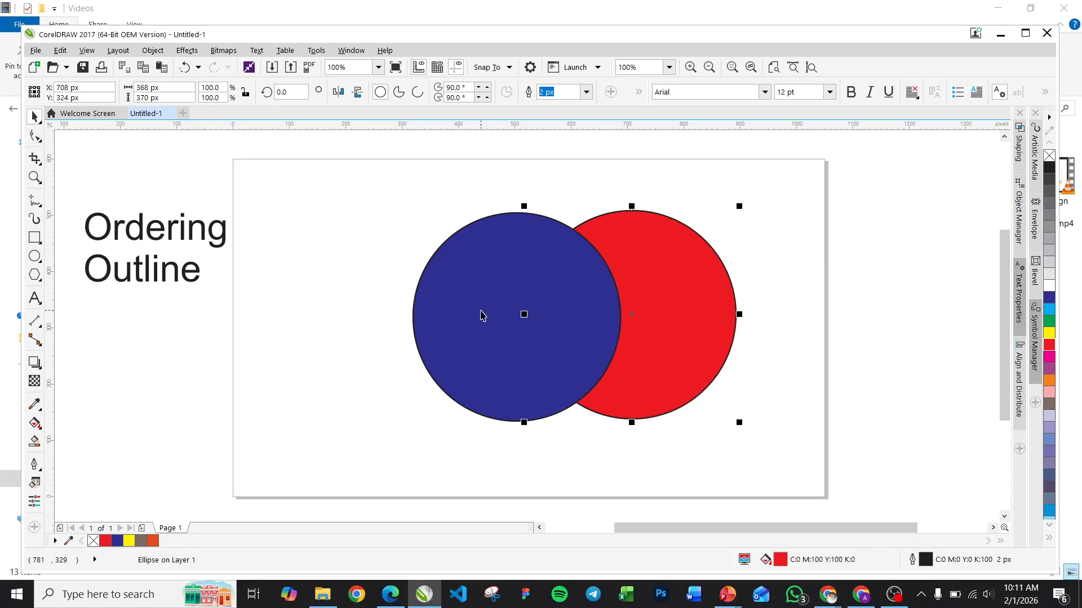
Step: Bring the red circle to the front of the layer, over the blue circle
{"action": "right_click", "coordinate": [633, 315]}
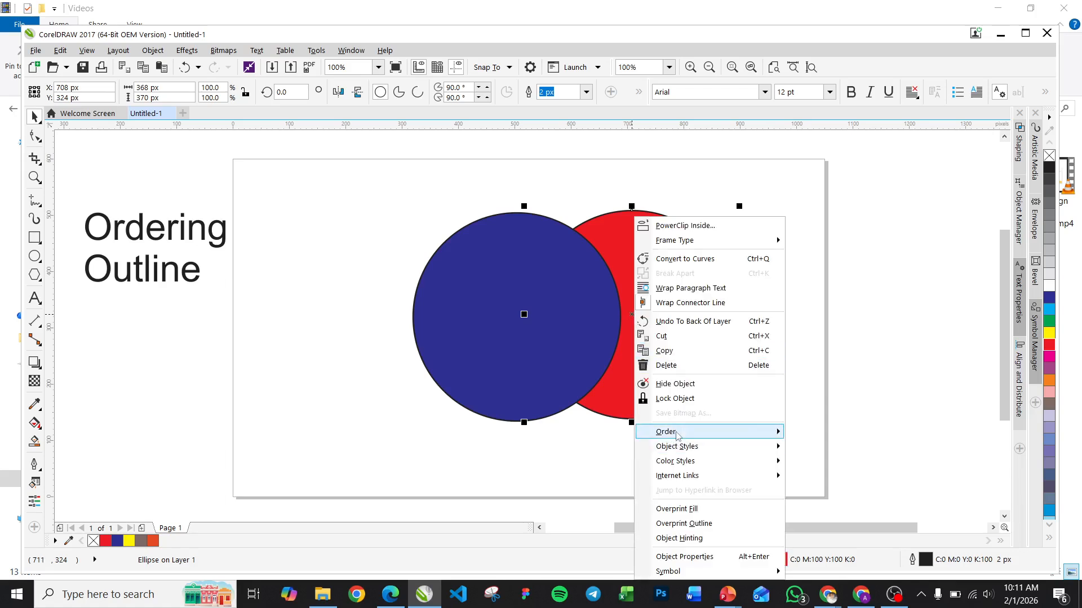
{"action": "mouse_move", "coordinate": [677, 436]}
{"action": "left_click", "coordinate": [836, 472]}
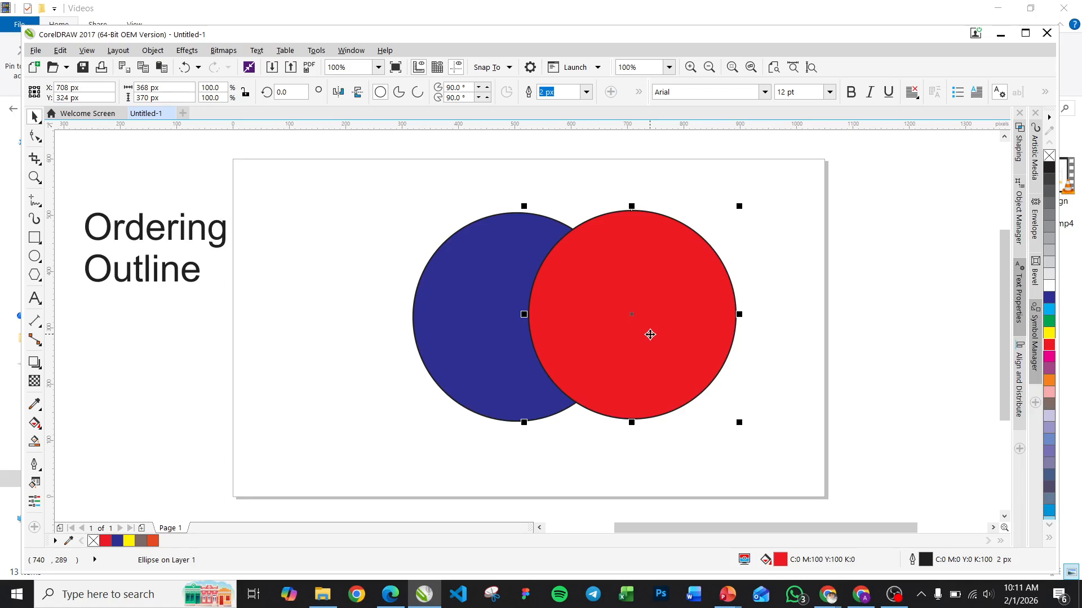
Step: Alternate the red circle repeatedly between back and front of the layer, finishing with it behind the blue circle
{"action": "key", "text": "shift+Page_Down"}
{"action": "key", "text": "shift+Page_Up"}
{"action": "key", "text": "shift+Page_Down"}
{"action": "key", "text": "shift+Page_Up"}
{"action": "key", "text": "shift+Page_Down"}
{"action": "key", "text": "shift+Page_Up"}
{"action": "key", "text": "shift+Page_Down"}
{"action": "key", "text": "shift+Page_Up"}
{"action": "key", "text": "shift+Page_Down"}
{"action": "key", "text": "shift+Page_Up"}
{"action": "key", "text": "shift+Page_Down"}
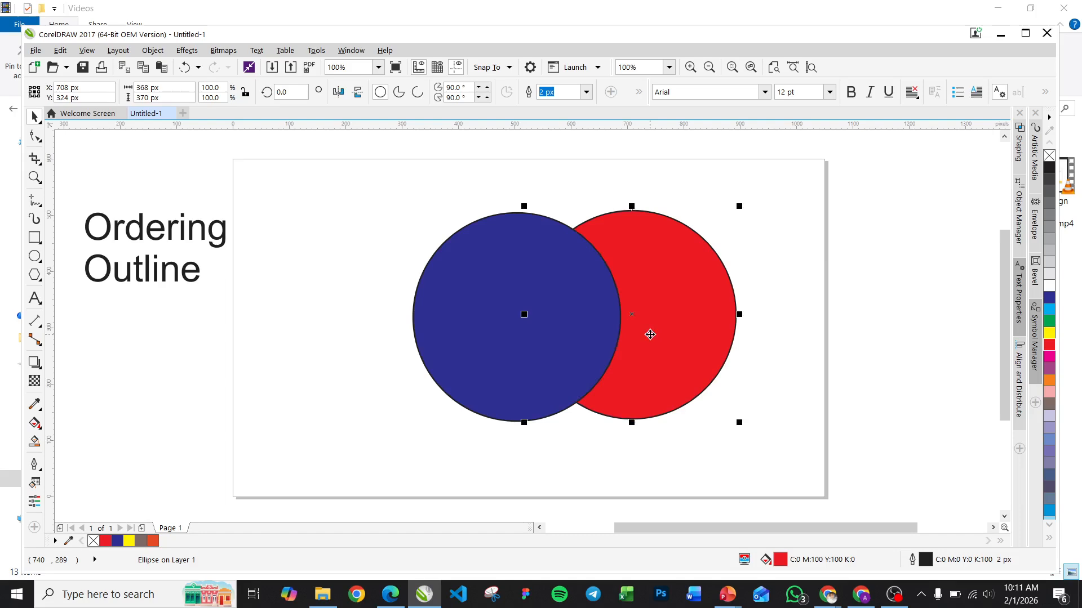
Step: Delete the red circle, keeping only the blue circle on the page
{"action": "left_click", "coordinate": [340, 311]}
{"action": "left_click", "coordinate": [686, 324]}
{"action": "key", "text": "Delete"}
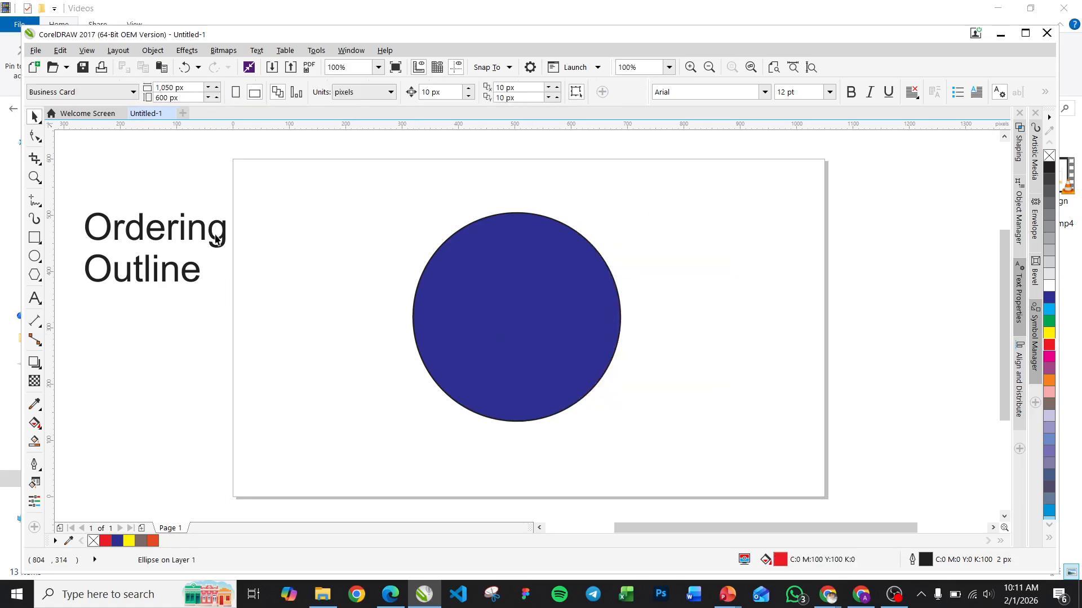
{"action": "left_click", "coordinate": [217, 239]}
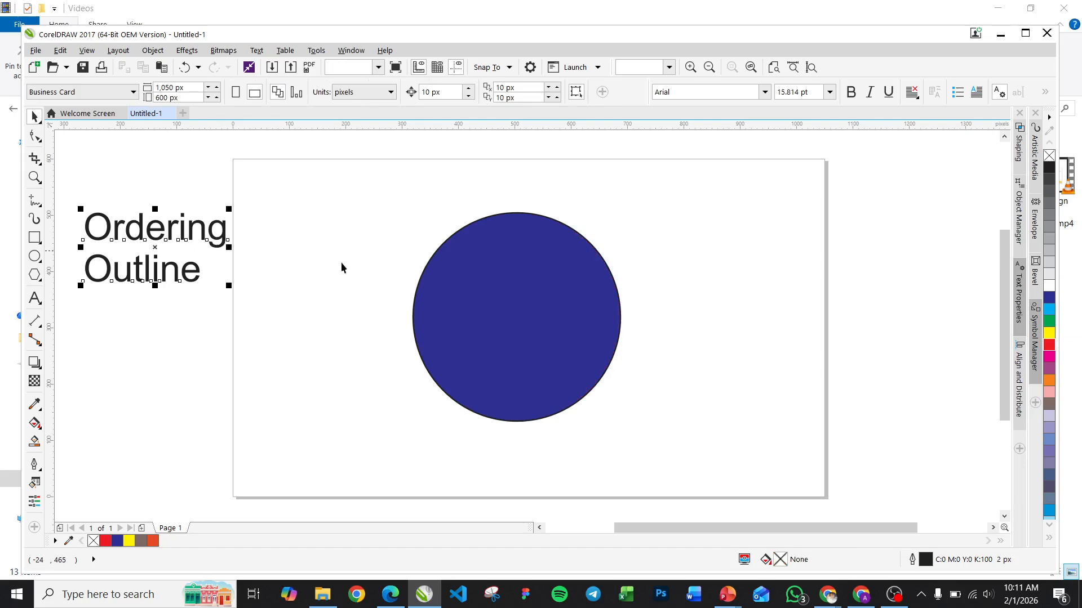
{"action": "left_click", "coordinate": [166, 279]}
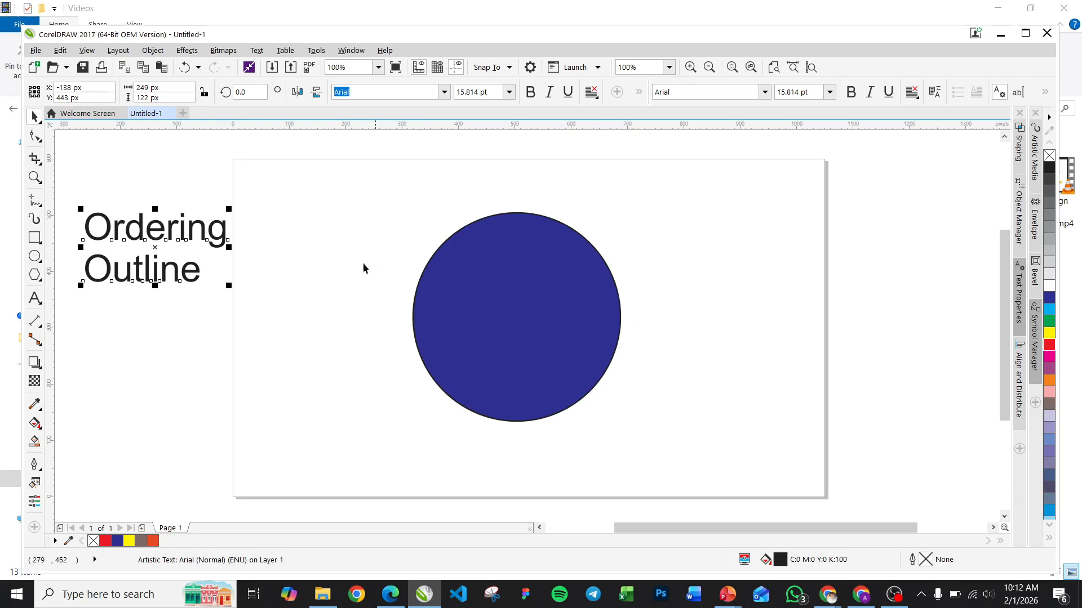
Step: Draw a rectangle about 339 by 218 px, fill it green, and place it just below the Ordering Outline text
{"action": "left_click", "coordinate": [34, 237]}
{"action": "left_click_drag", "start_coordinate": [132, 338], "coordinate": [324, 461]}
{"action": "left_click", "coordinate": [1049, 321]}
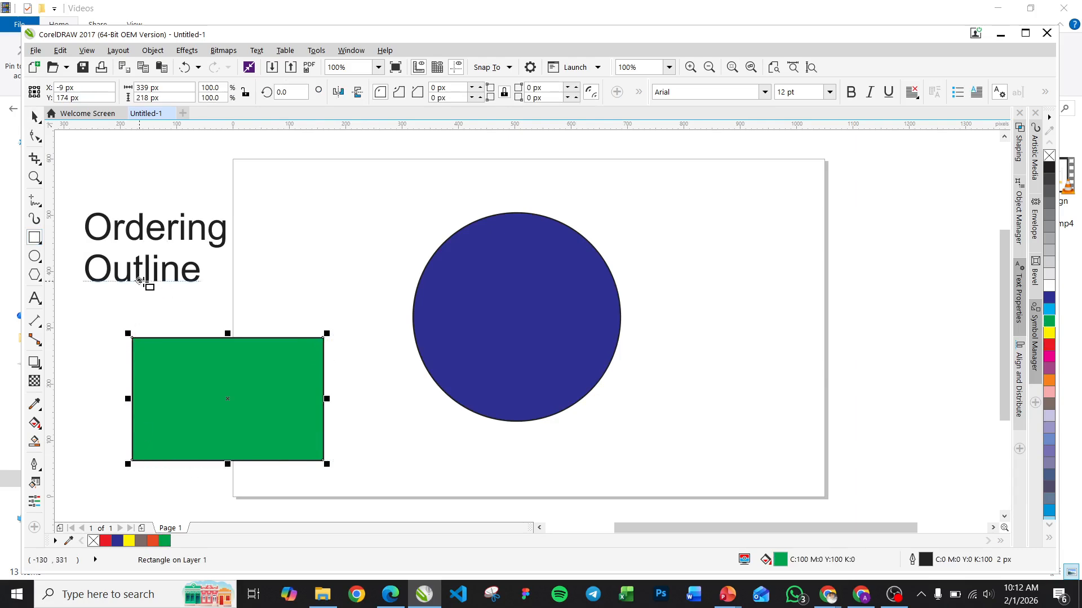
{"action": "left_click", "coordinate": [34, 117]}
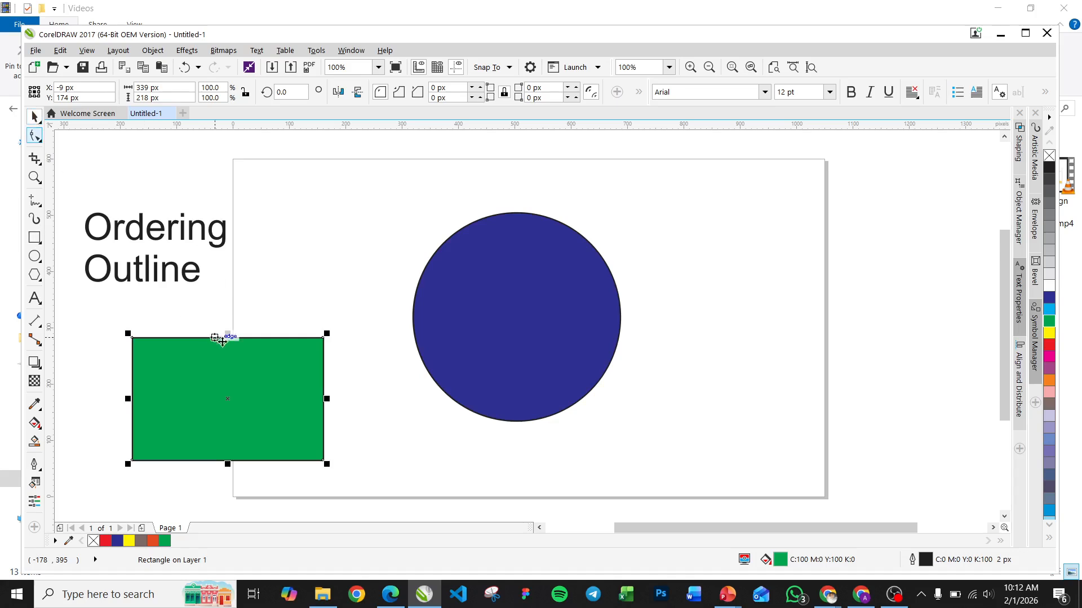
{"action": "left_click_drag", "start_coordinate": [226, 398], "coordinate": [193, 369]}
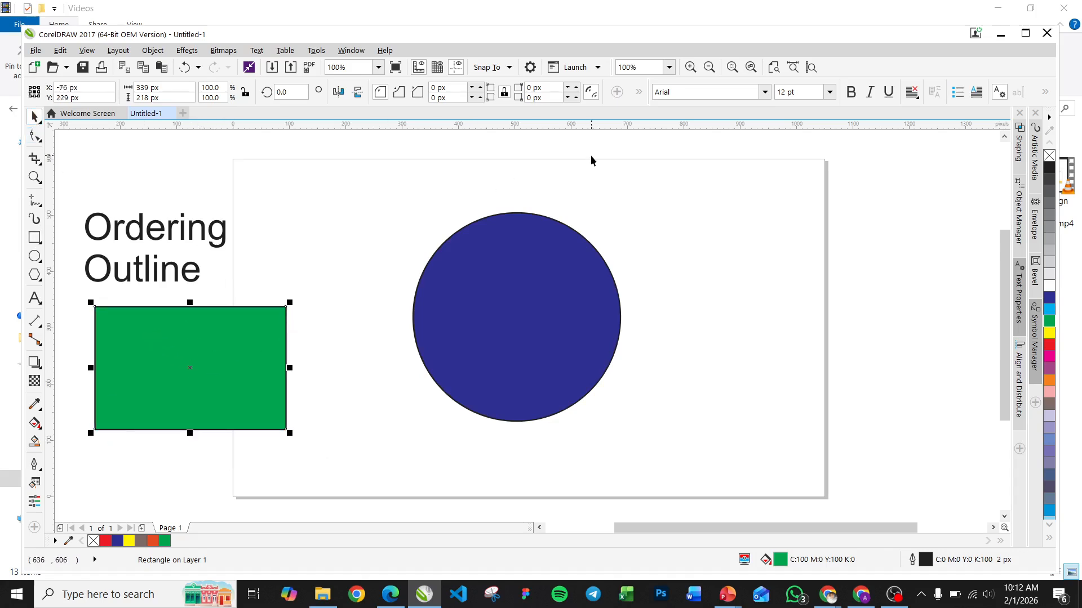
Step: Dismiss the security notification and remove the green rectangle's outline by setting its width to None
{"action": "left_click", "coordinate": [639, 92]}
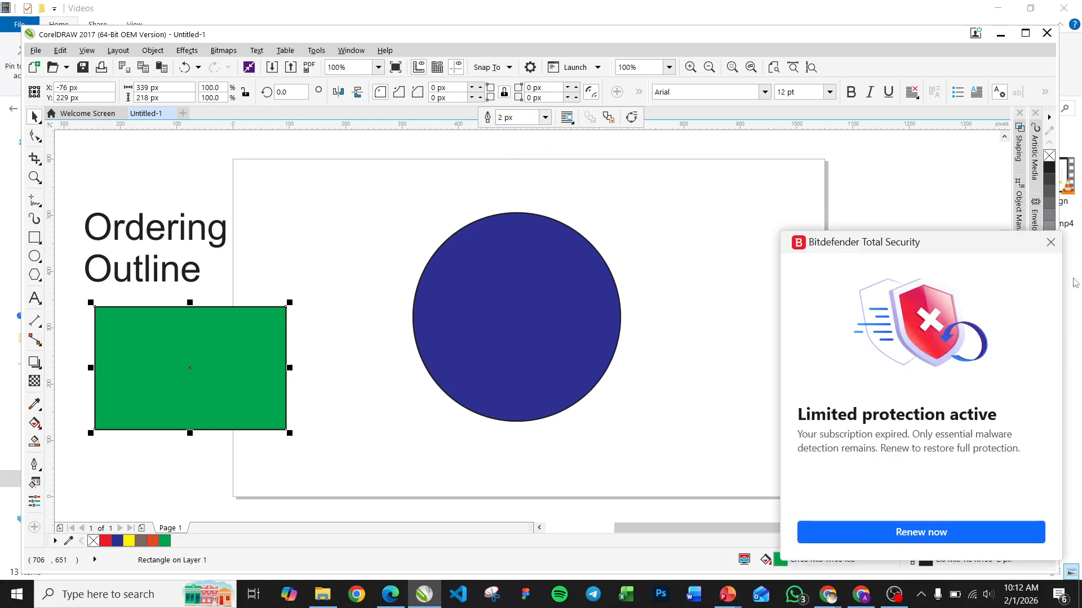
{"action": "left_click", "coordinate": [1050, 243]}
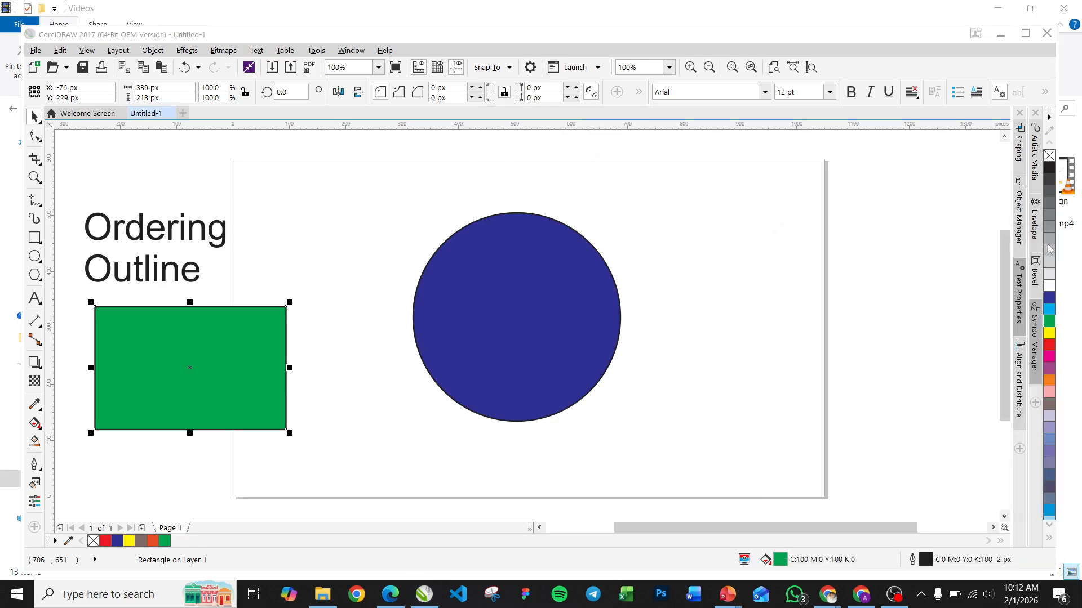
{"action": "left_click", "coordinate": [638, 93]}
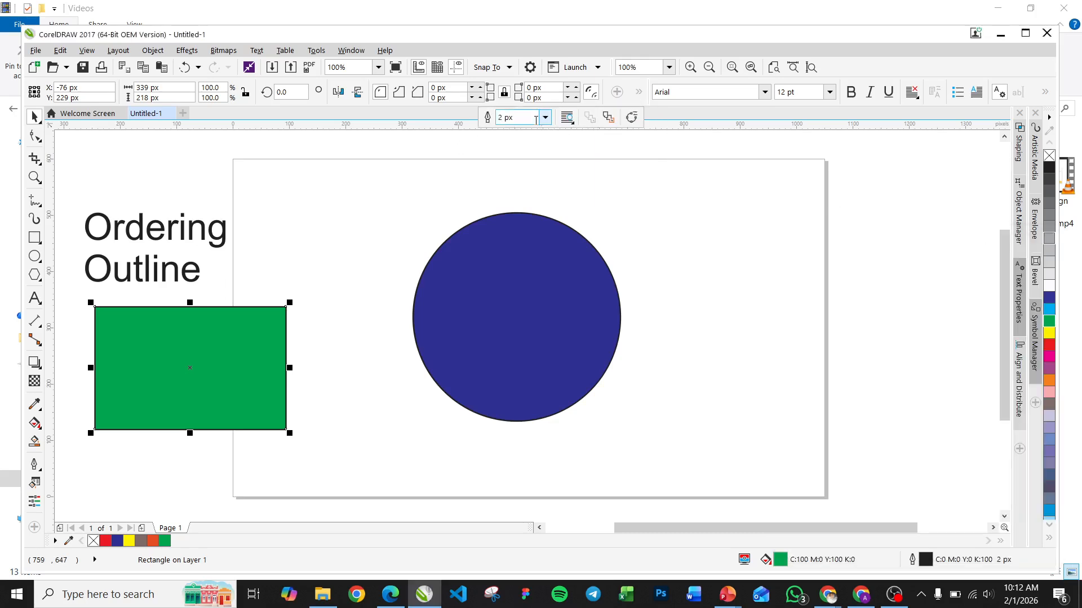
{"action": "left_click", "coordinate": [545, 119]}
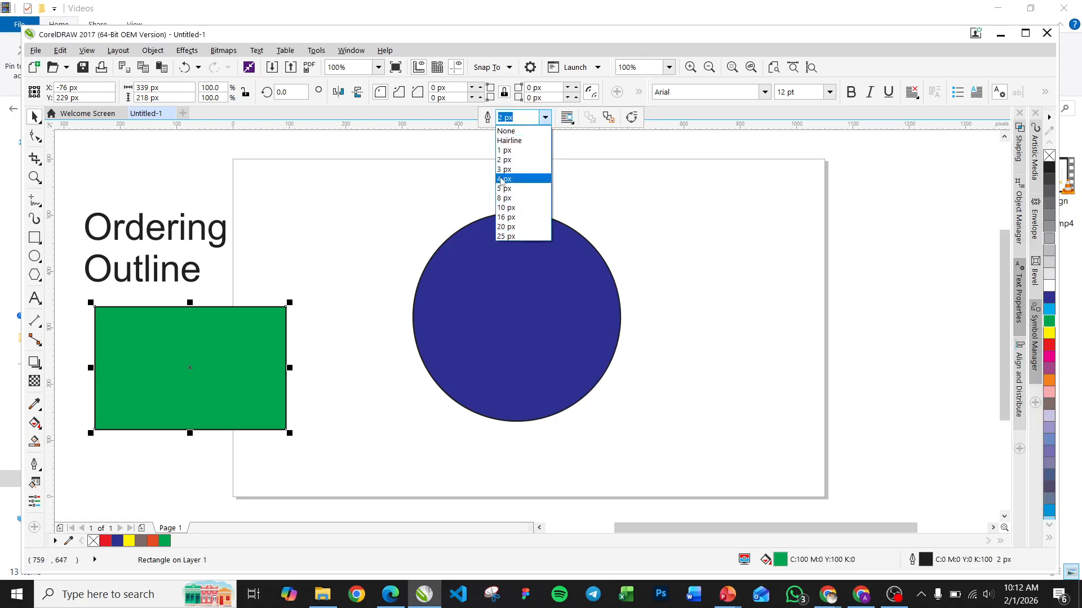
{"action": "left_click", "coordinate": [506, 131]}
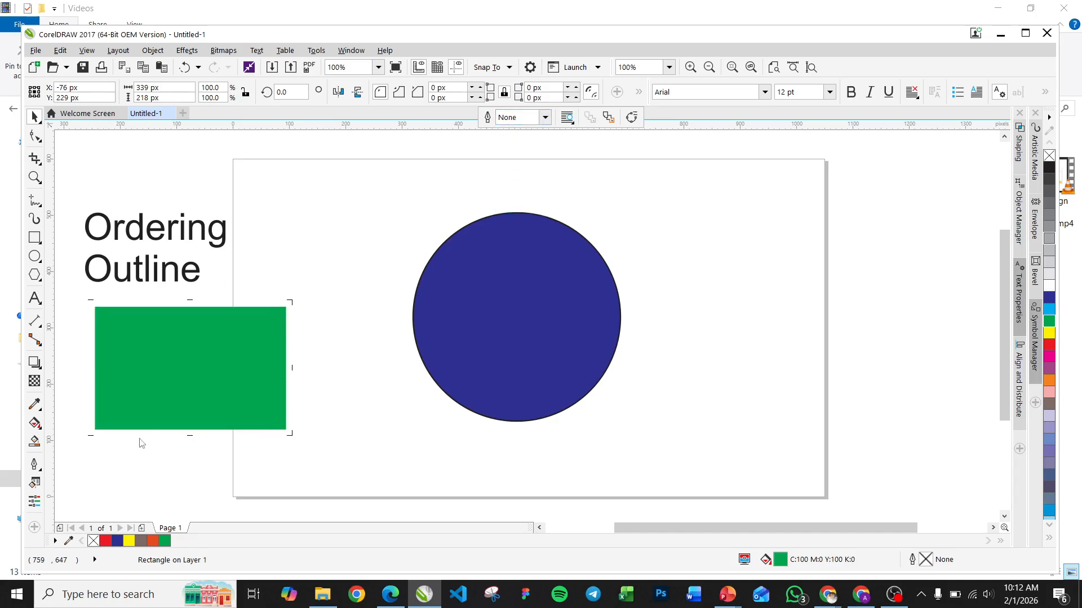
Step: Give the green rectangle a 16 px outline, and reduce the outline width to 8 px
{"action": "left_click", "coordinate": [544, 117]}
{"action": "left_click", "coordinate": [514, 218]}
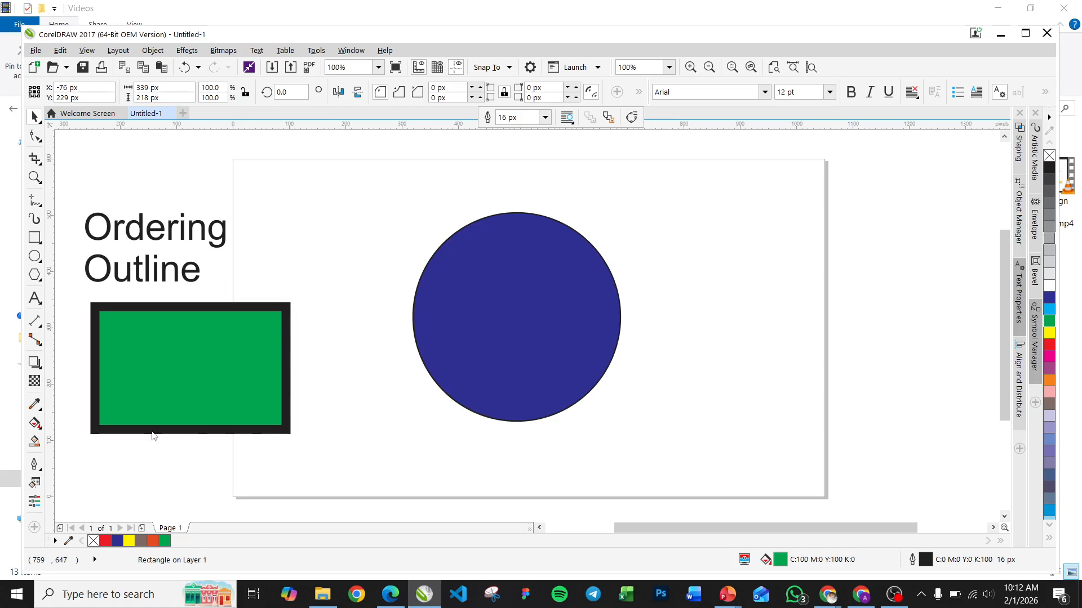
{"action": "left_click", "coordinate": [544, 117]}
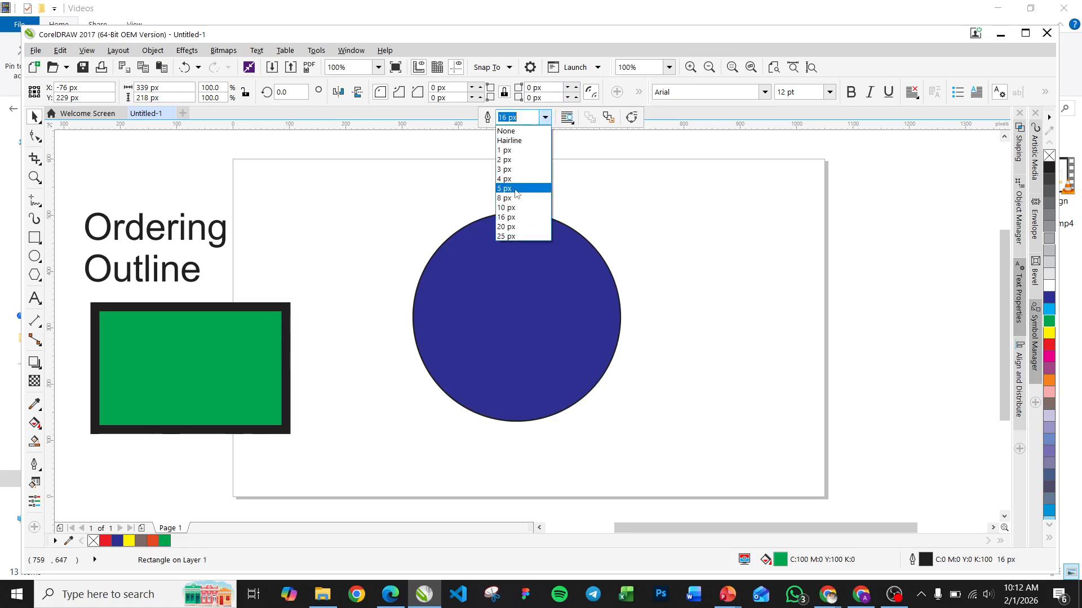
{"action": "left_click", "coordinate": [510, 199]}
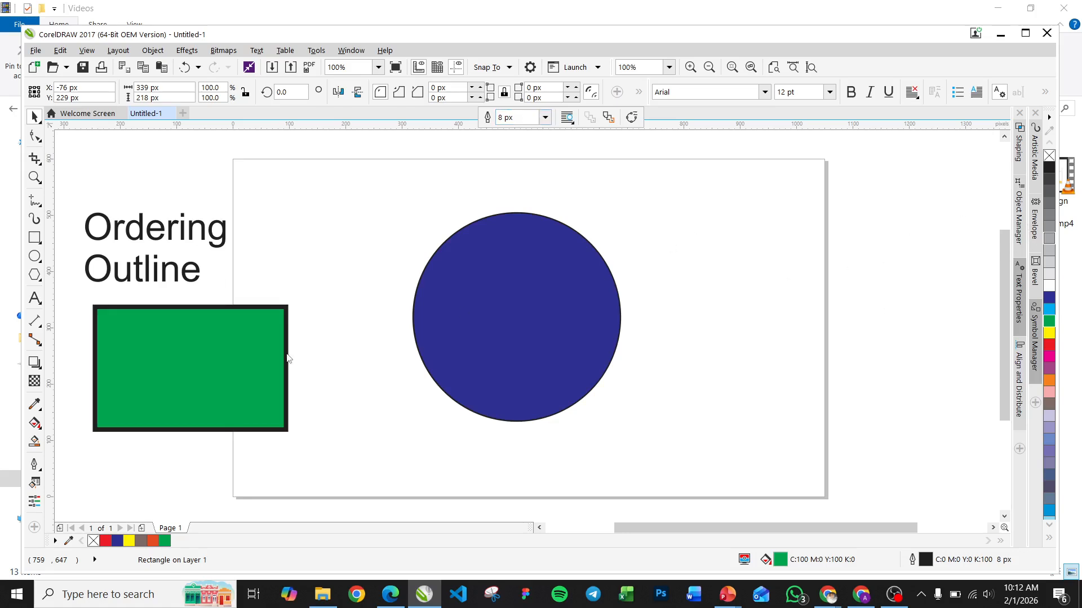
Step: Change the green rectangle's fill to red and its outline colour to yellow
{"action": "left_click", "coordinate": [277, 393]}
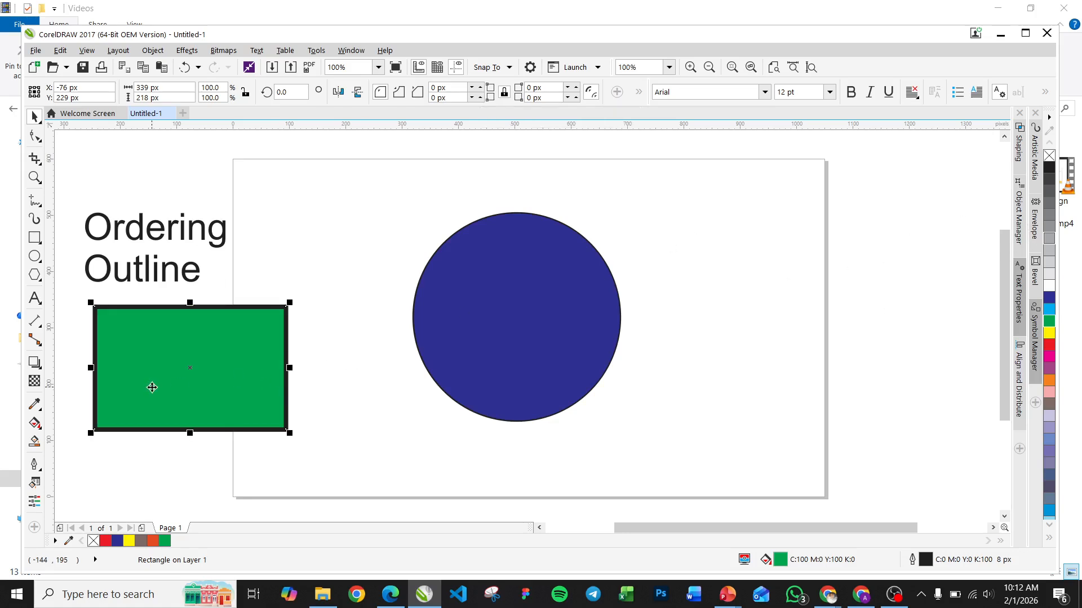
{"action": "left_click", "coordinate": [1051, 345]}
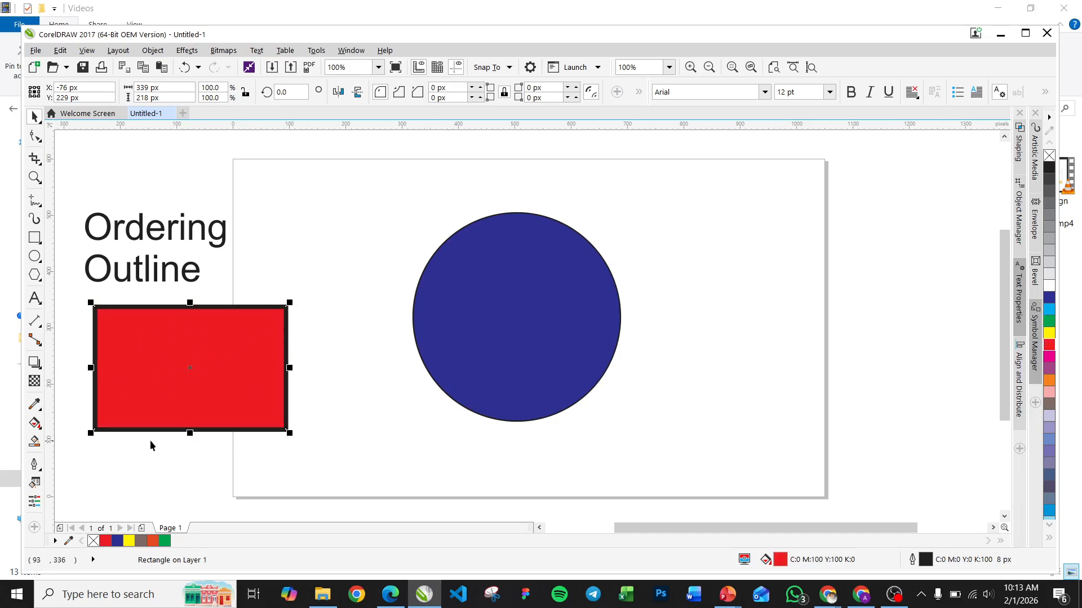
{"action": "right_click", "coordinate": [1048, 336]}
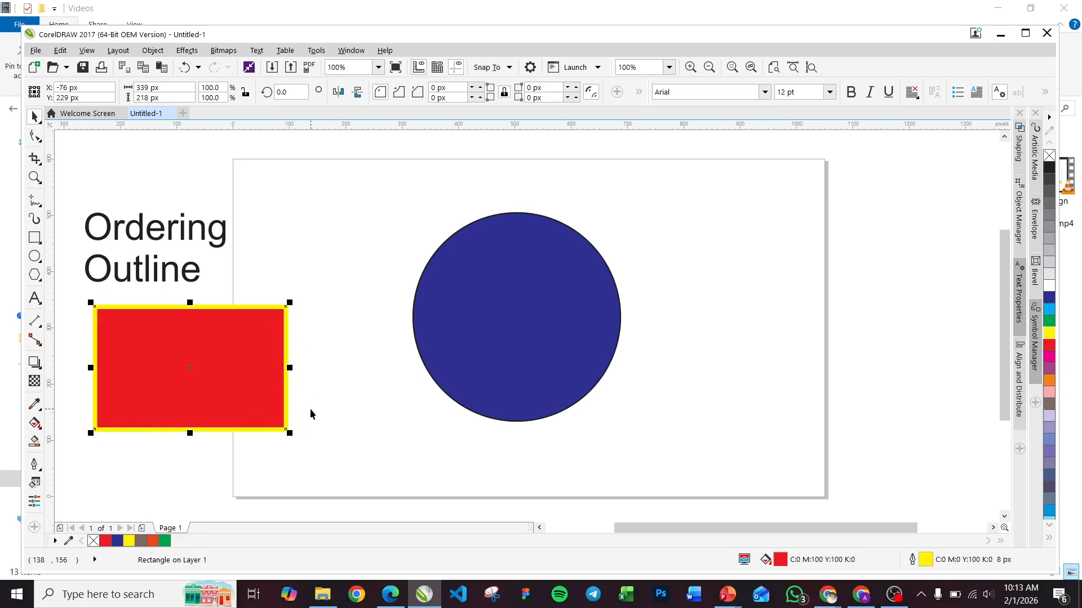
Step: Give the blue circle a yellow outline, and end with the circle selected
{"action": "left_click", "coordinate": [535, 298]}
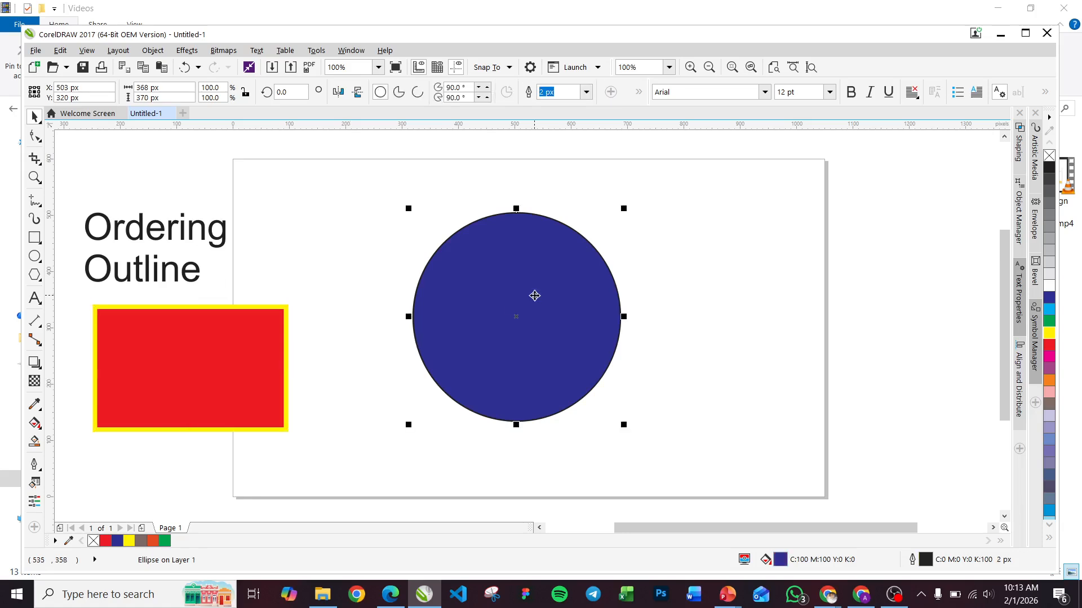
{"action": "right_click", "coordinate": [1049, 333]}
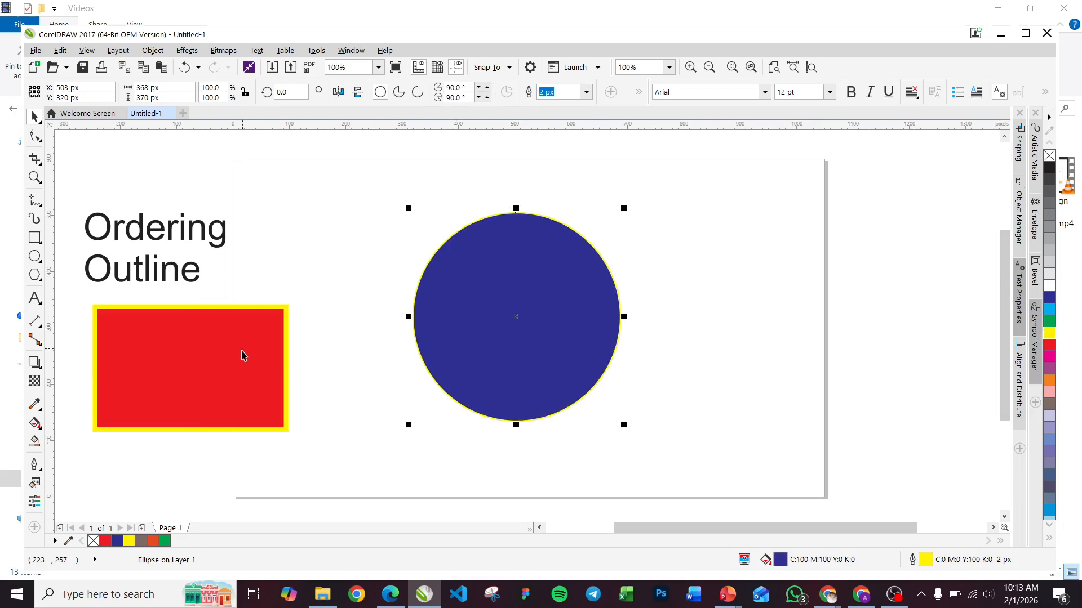
{"action": "left_click", "coordinate": [208, 371]}
{"action": "left_click", "coordinate": [515, 307]}
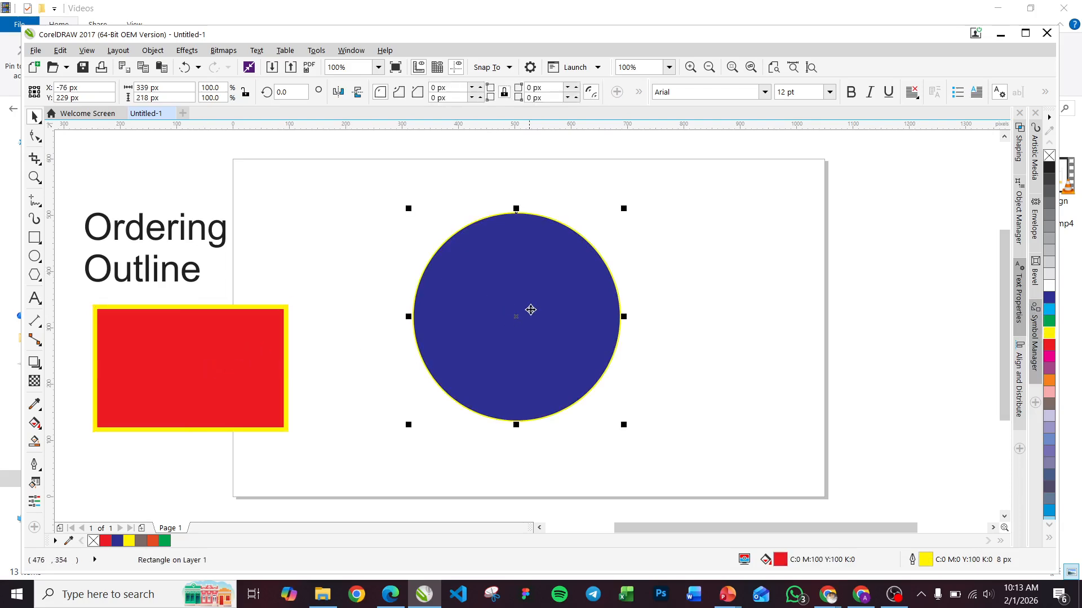
{"action": "left_click_drag", "start_coordinate": [540, 305], "coordinate": [513, 319]}
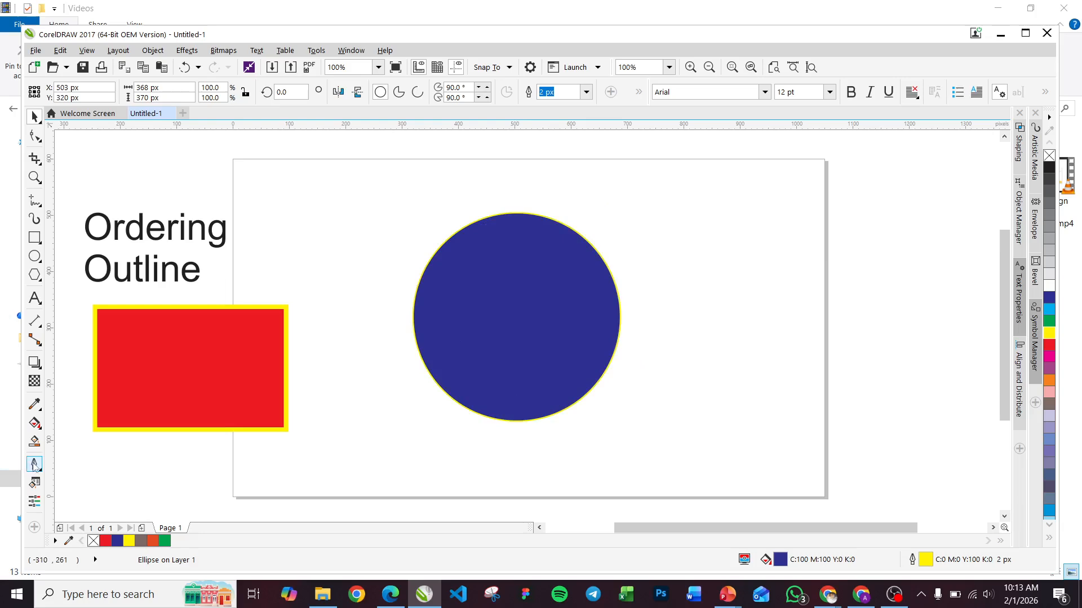
{"action": "left_click", "coordinate": [34, 464]}
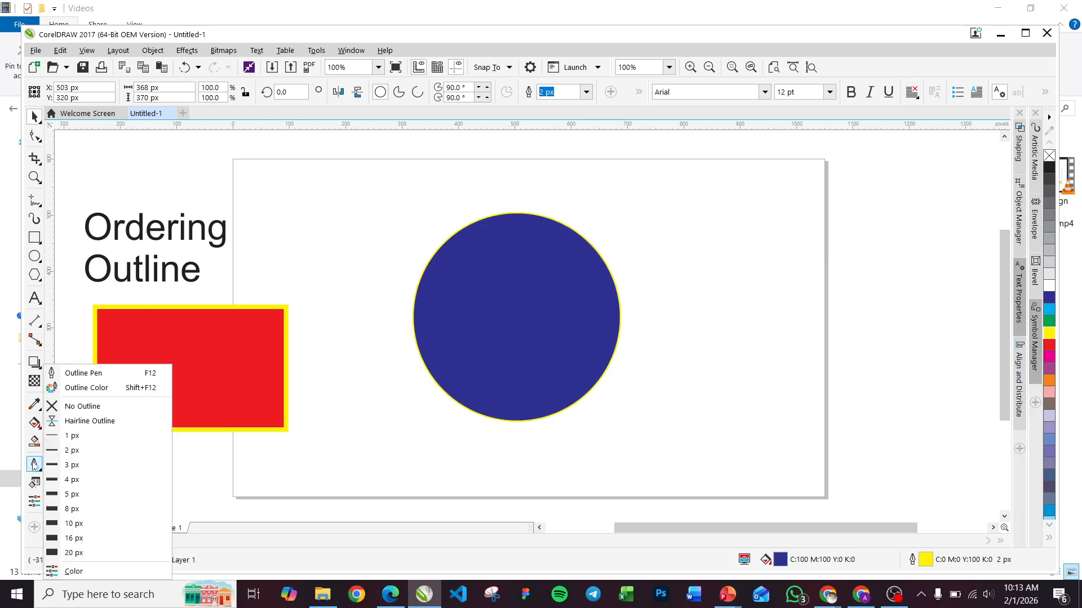
{"action": "left_click", "coordinate": [507, 316]}
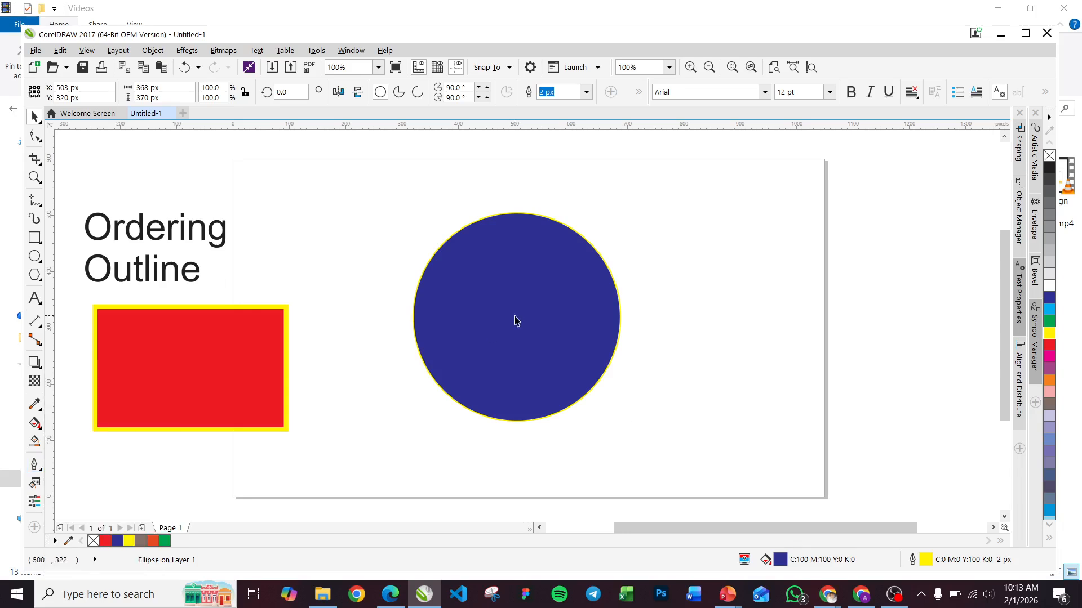
{"action": "left_click", "coordinate": [513, 318]}
{"action": "left_click", "coordinate": [527, 317]}
{"action": "left_click", "coordinate": [545, 298]}
Step: In the Outline Pen settings for the blue circle, set the outline colour to red, C10 M100 Y100 K2
{"action": "left_click", "coordinate": [34, 464]}
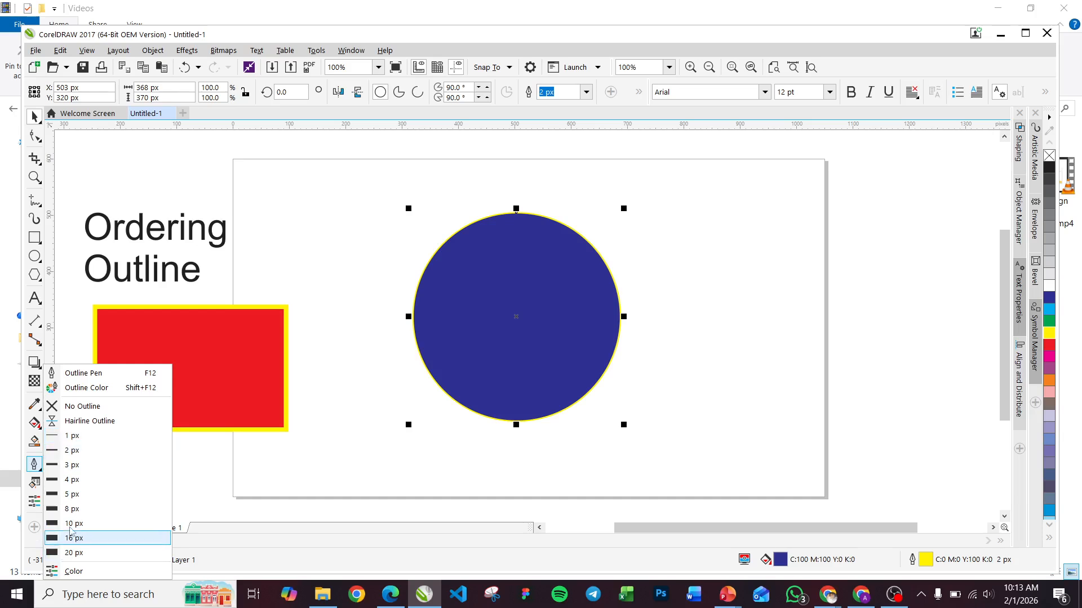
{"action": "left_click", "coordinate": [79, 374]}
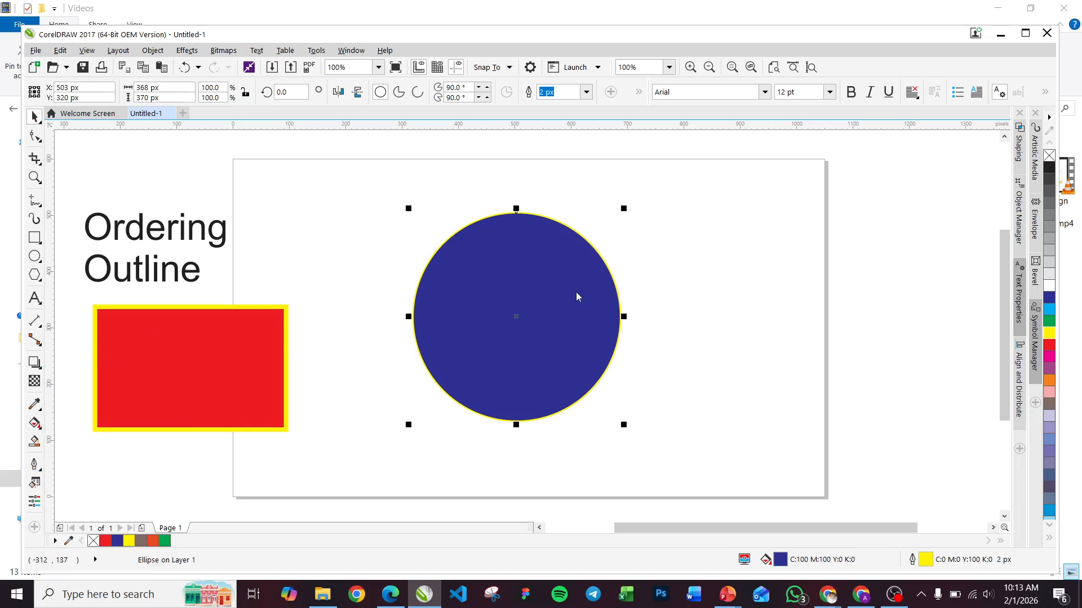
{"action": "left_click_drag", "start_coordinate": [505, 181], "coordinate": [768, 181]}
{"action": "left_click", "coordinate": [744, 201]}
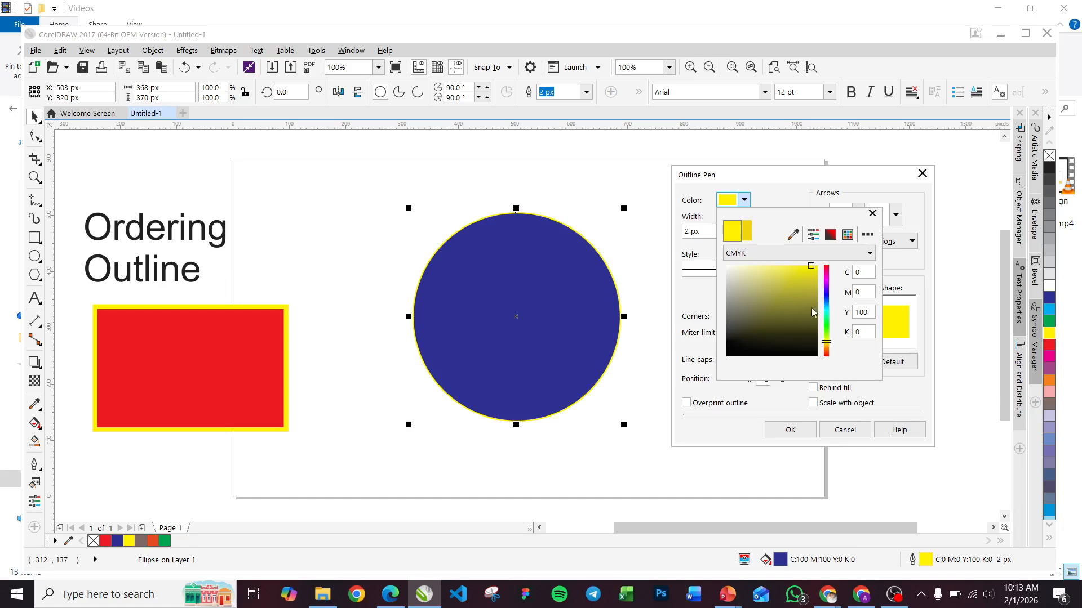
{"action": "left_click", "coordinate": [826, 297]}
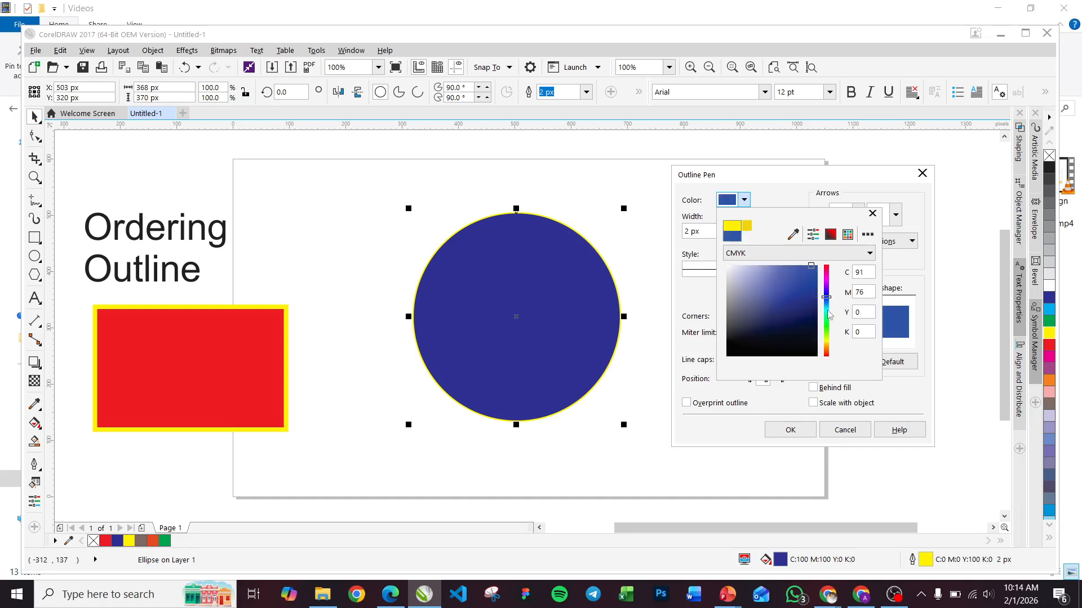
{"action": "left_click", "coordinate": [827, 354]}
{"action": "left_click", "coordinate": [799, 280]}
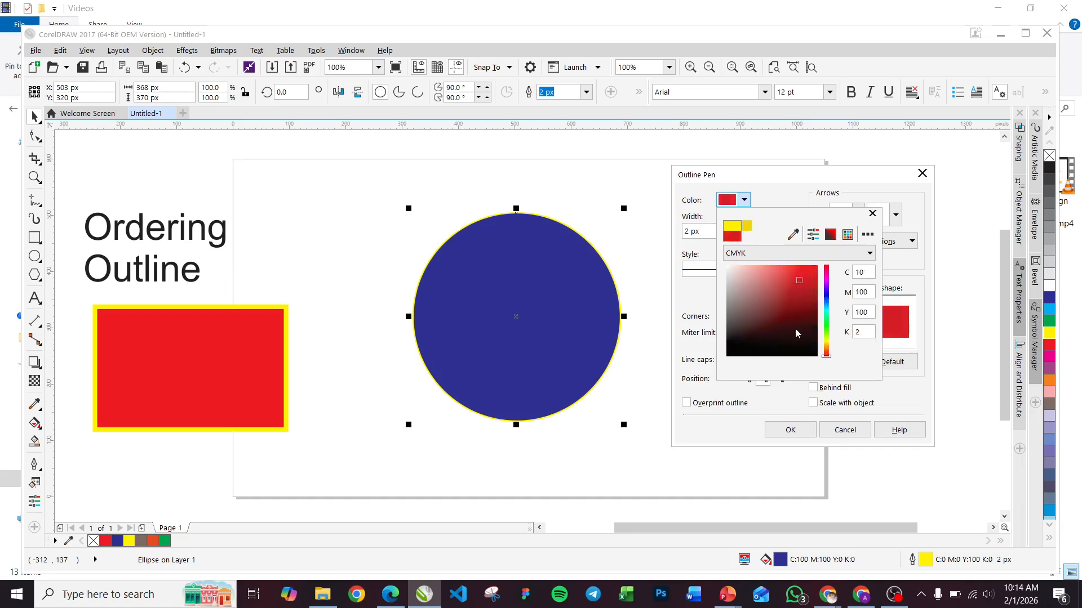
{"action": "left_click", "coordinate": [767, 189]}
Step: Set the circle's outline width to 8 px with a solid line style, enable Scale with object, and apply the outline settings
{"action": "left_click", "coordinate": [728, 235]}
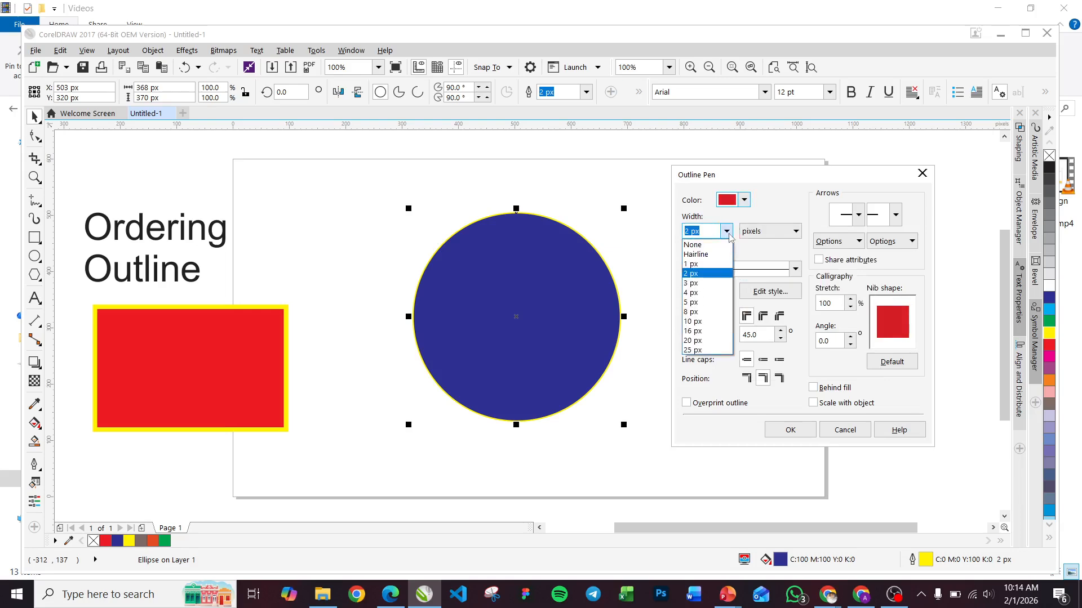
{"action": "left_click", "coordinate": [702, 313]}
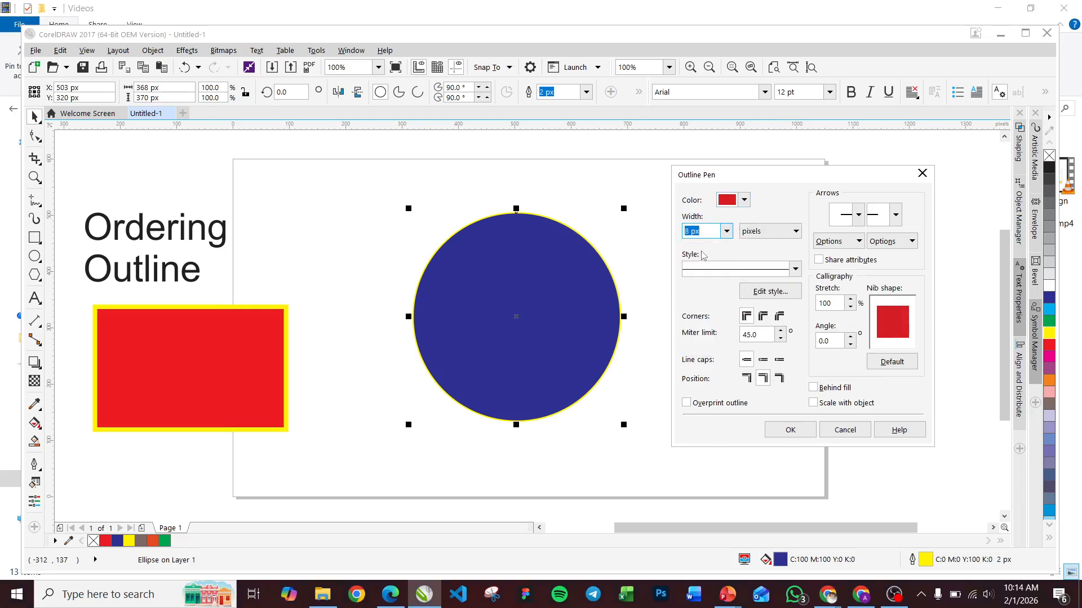
{"action": "left_click", "coordinate": [795, 268]}
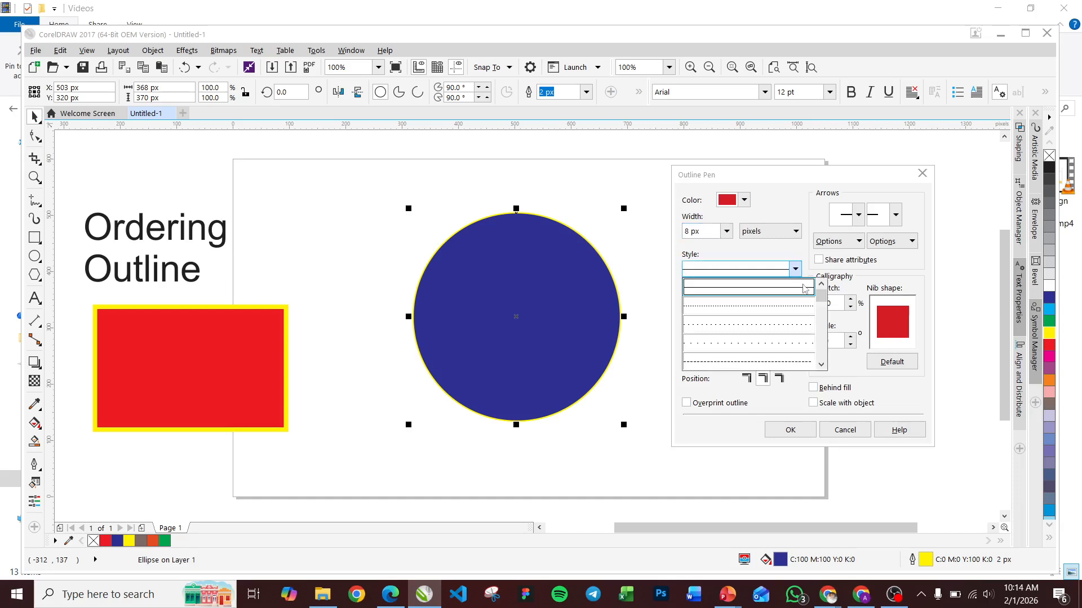
{"action": "mouse_move", "coordinate": [821, 303]}
{"action": "left_mouse_down"}
{"action": "mouse_move", "coordinate": [821, 348]}
{"action": "mouse_move", "coordinate": [821, 298]}
{"action": "left_mouse_up"}
{"action": "left_click", "coordinate": [769, 258]}
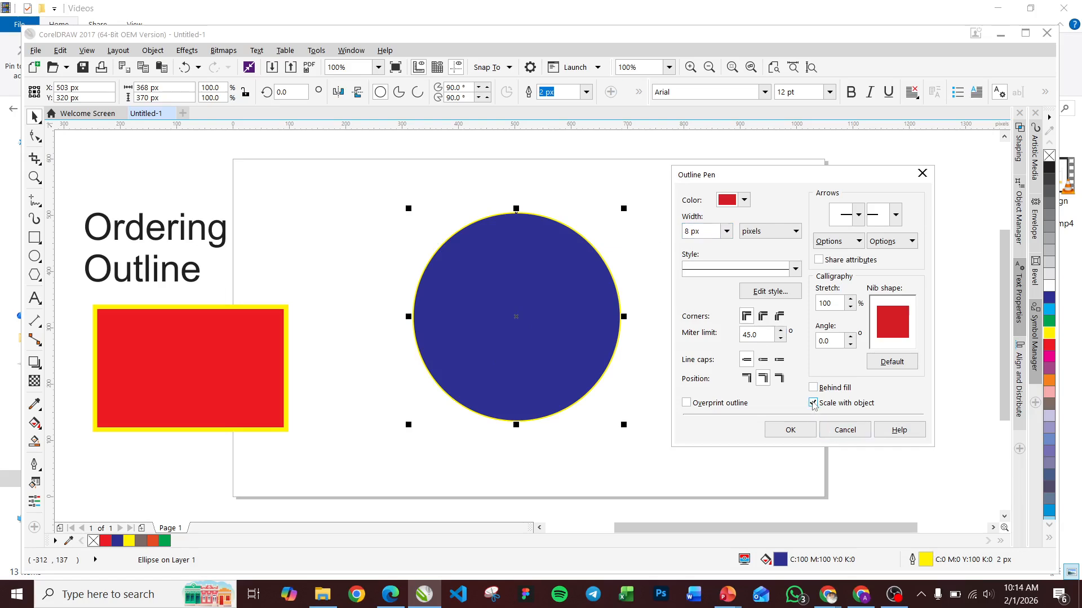
{"action": "left_click", "coordinate": [790, 429]}
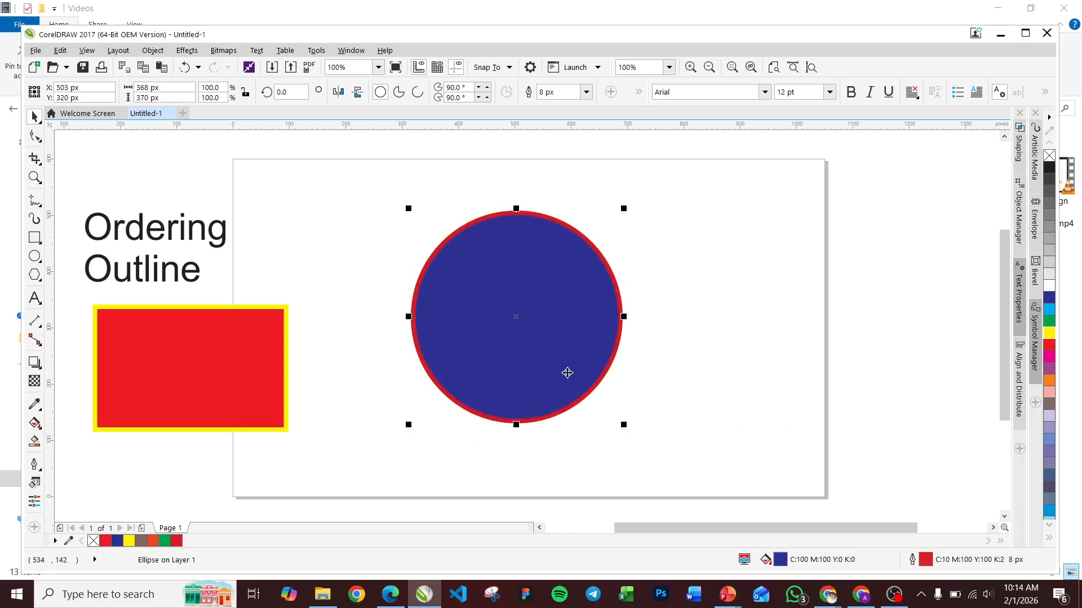
Step: Enlarge the circle proportionally to about 467 by 470 px, and shrink it to about 382 by 384 px
{"action": "left_click_drag", "start_coordinate": [624, 425], "coordinate": [770, 486]}
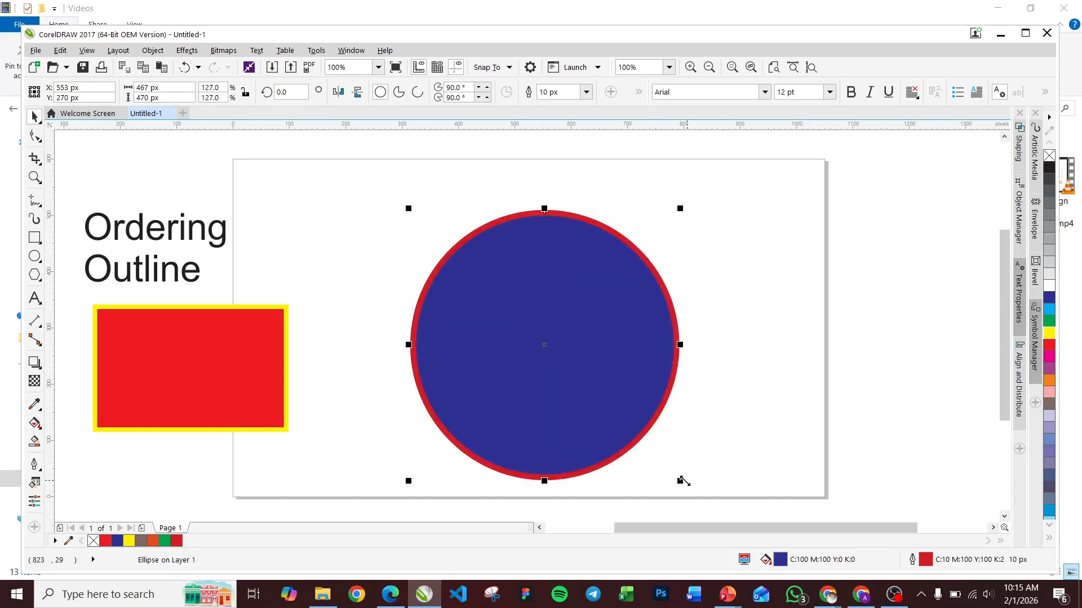
{"action": "left_click_drag", "start_coordinate": [682, 480], "coordinate": [663, 431]}
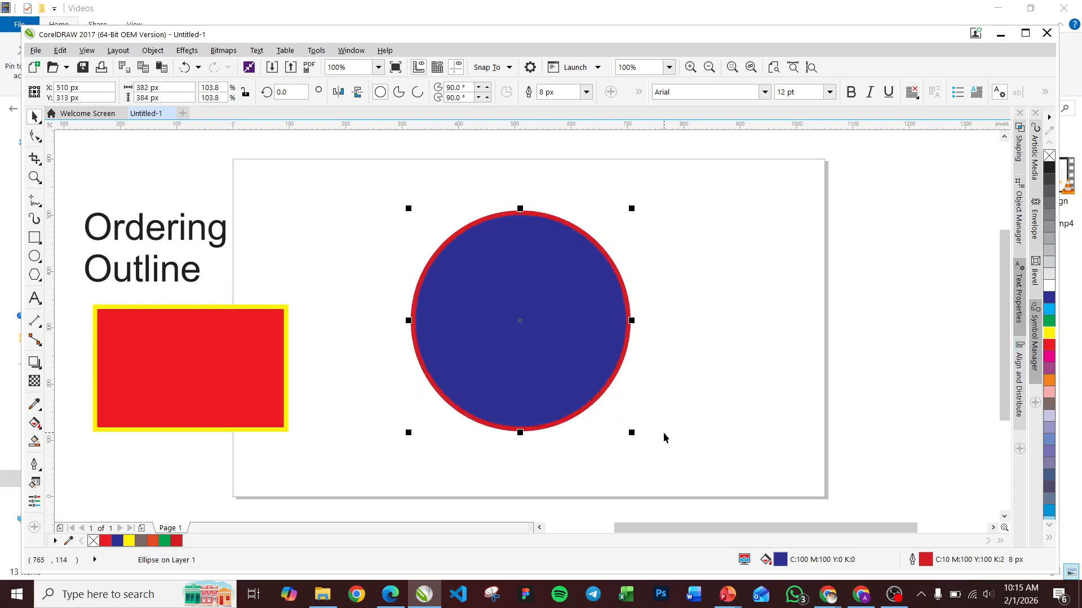
{"action": "left_click", "coordinate": [206, 361]}
{"action": "left_click", "coordinate": [529, 284]}
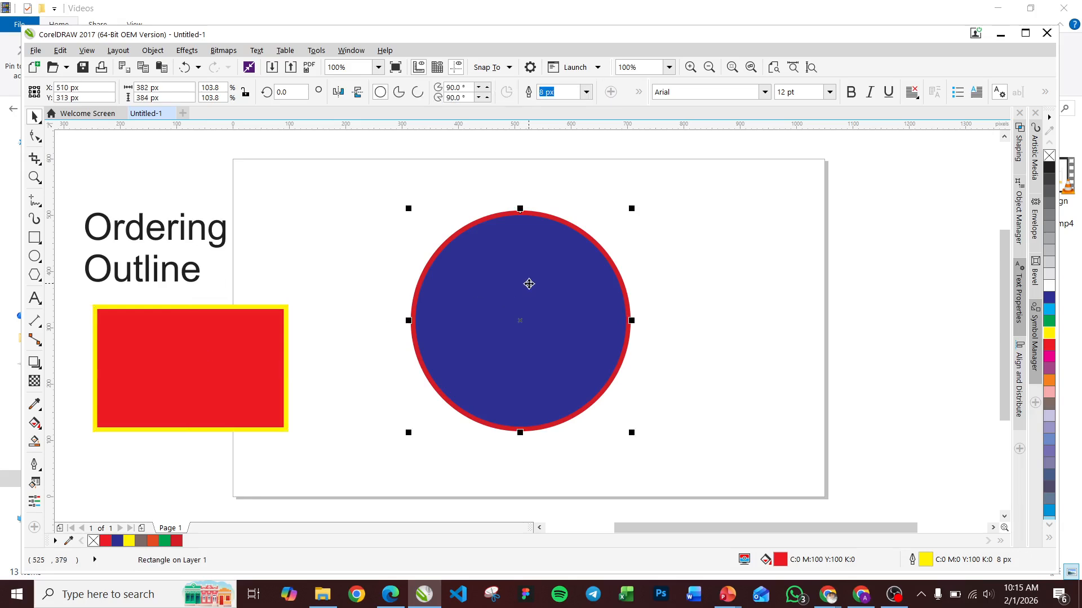